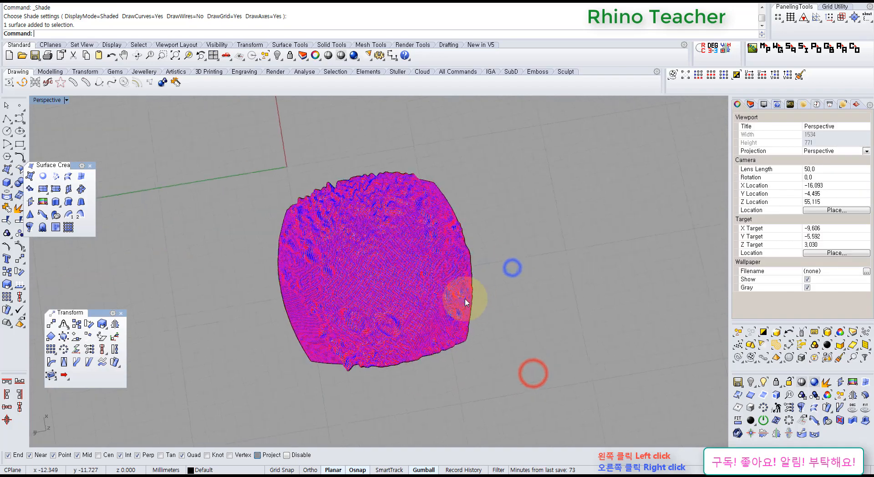
# Delete the existing moon relief surface and close the reference photo of the moon.
pyautogui.moveTo(263, 224); pyautogui.dragTo(340, 287, button='right')
pyautogui.click(342, 286)
pyautogui.press('Delete')
pyautogui.moveTo(392, 197); pyautogui.dragTo(174, 260, button='right')
pyautogui.keyDown('shift'); pyautogui.moveTo(270, 225); pyautogui.dragTo(144, 258, button='right'); pyautogui.keyUp('shift')
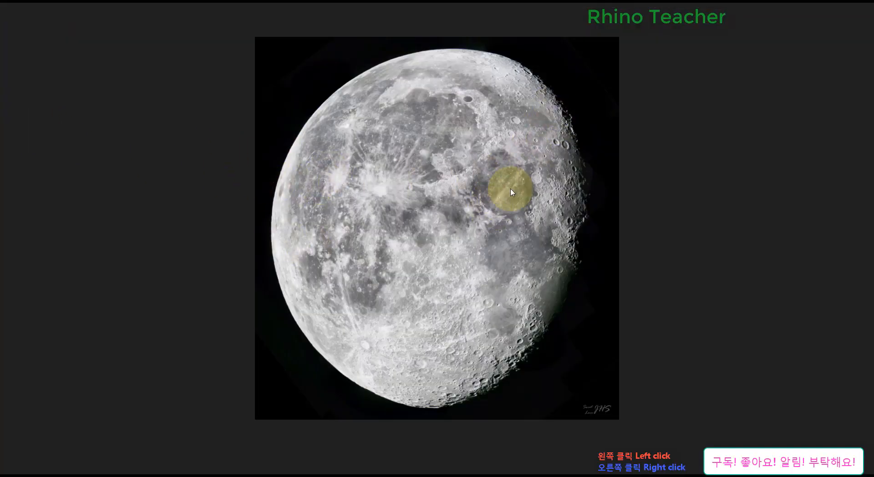
pyautogui.click(857, 8)
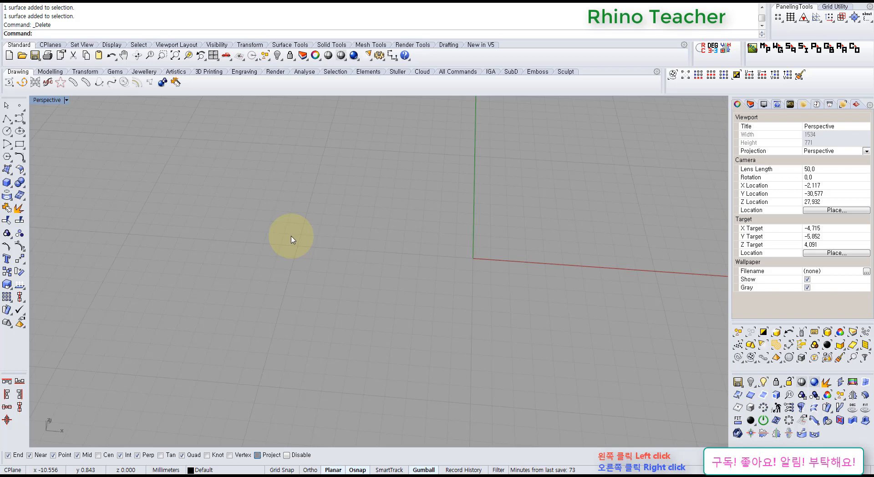
# Start a heightfield from the image 달002.jpg and place its first corner near the origin in the Top view.
pyautogui.rightClick(234, 263)
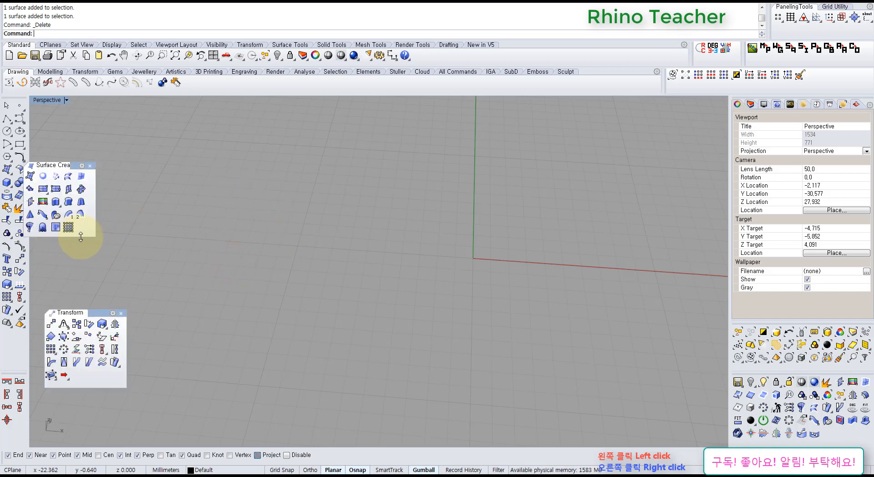
pyautogui.click(57, 228)
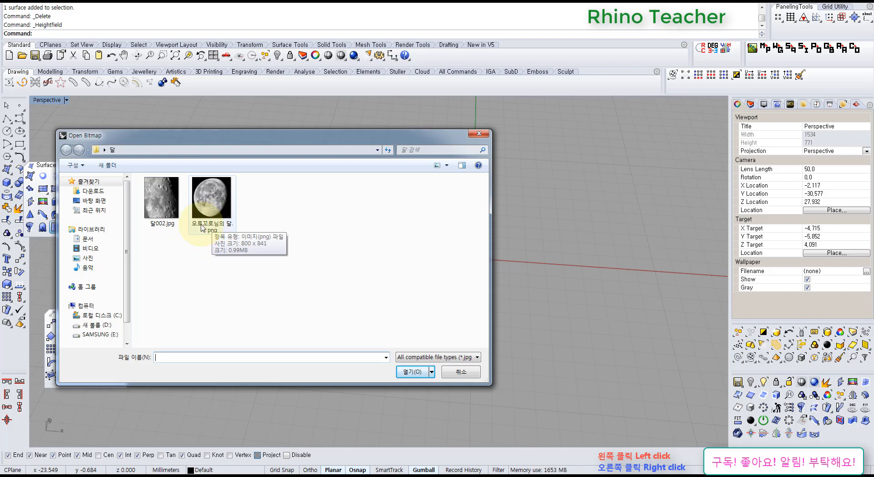
pyautogui.click(162, 200)
pyautogui.click(421, 371)
pyautogui.moveTo(363, 233); pyautogui.dragTo(279, 317, button='right')
pyautogui.hotkey('ctrl', 'F1')
pyautogui.click(296, 309)
# Create the heightfield 15 mm long with 50 x 50 sample points and 1 mm height, as a surface with control points at sample locations.
pyautogui.scroll(-5, 474, 228)
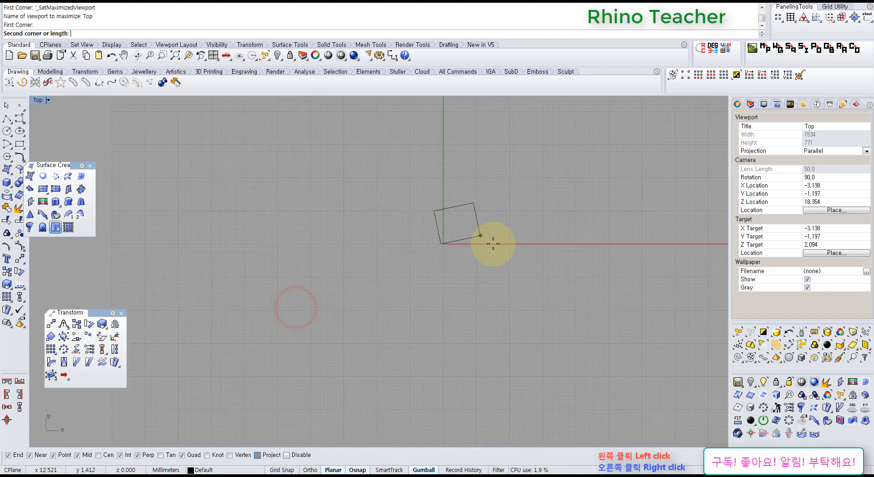
pyautogui.moveTo(459, 258); pyautogui.dragTo(309, 285, button='right')
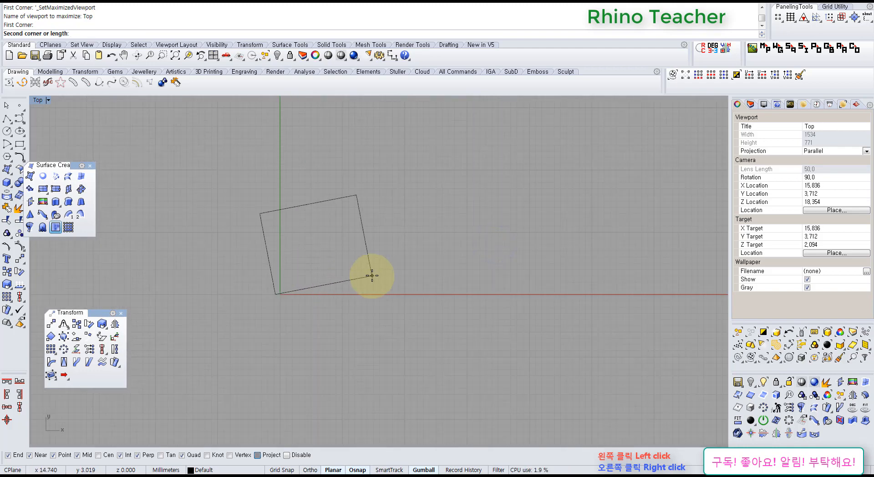
pyautogui.write('15')
pyautogui.press('Return')
pyautogui.click(371, 275)
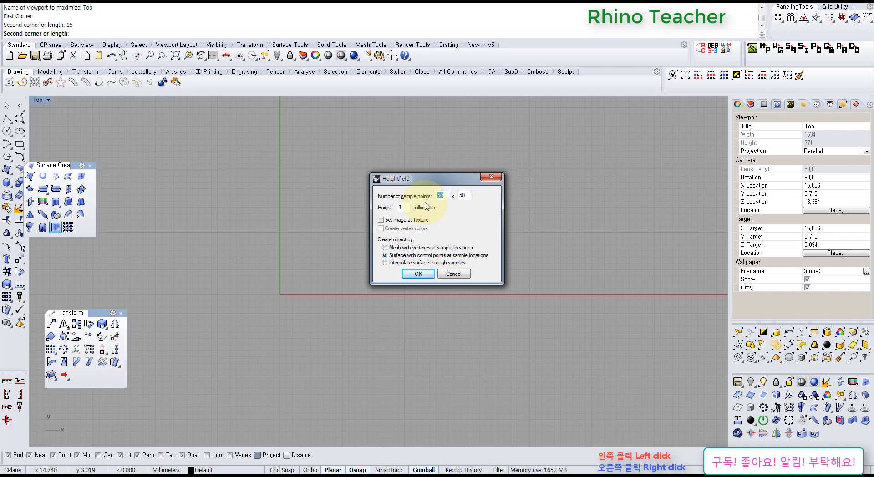
pyautogui.doubleClick(405, 208)
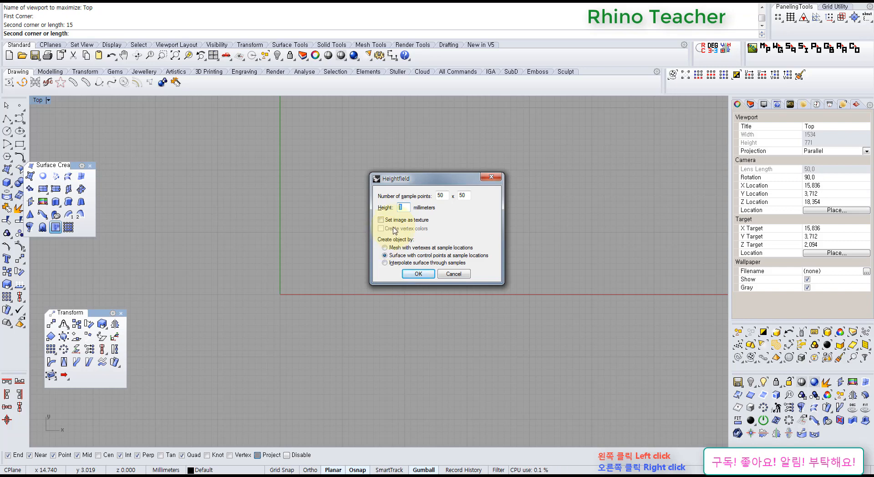
pyautogui.click(417, 275)
pyautogui.click(459, 166)
# Read the Heightfield command help on sample points, height and object creation options.
pyautogui.click(776, 104)
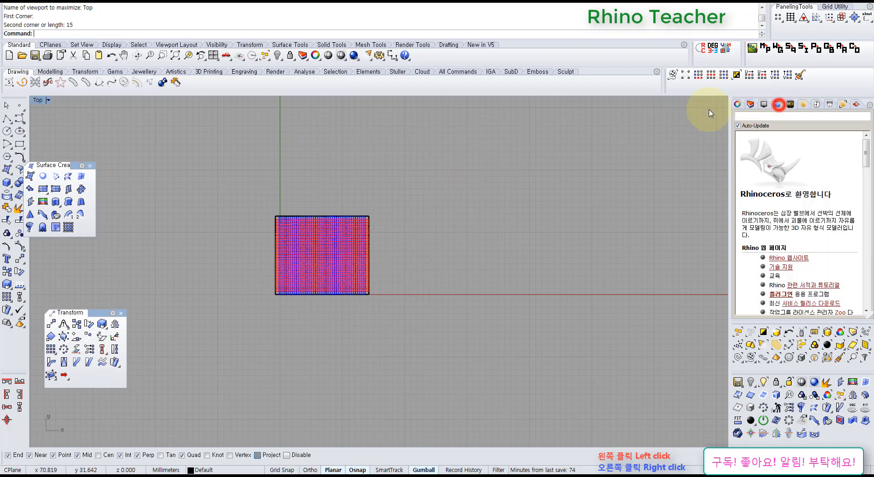
pyautogui.click(55, 227)
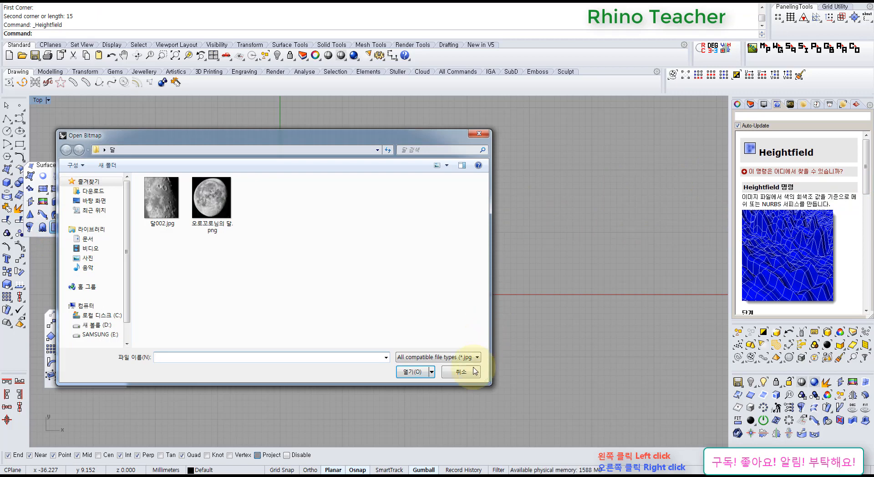
pyautogui.click(467, 372)
pyautogui.scroll(-4, 864, 161)
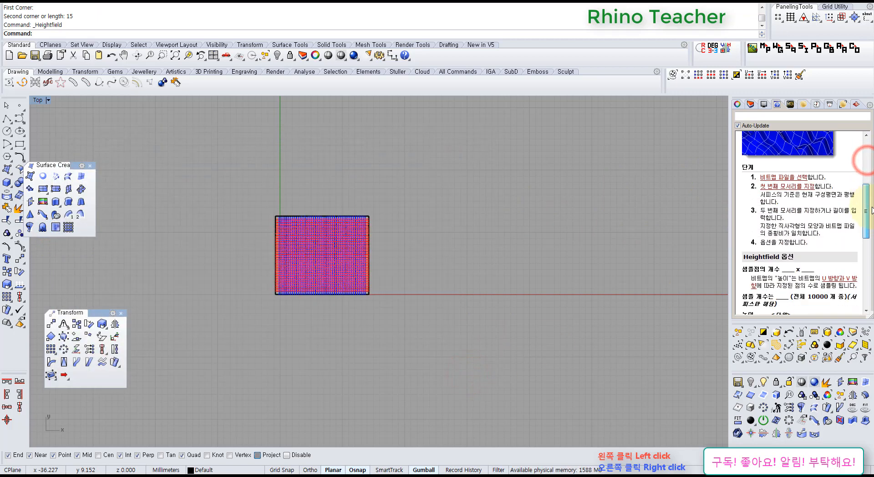
pyautogui.moveTo(870, 221); pyautogui.dragTo(871, 245)
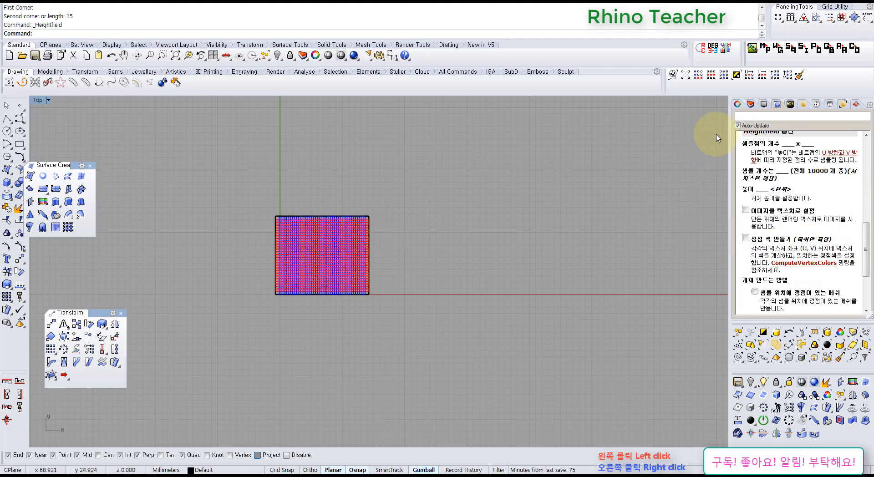
pyautogui.click(741, 105)
pyautogui.moveTo(614, 222); pyautogui.dragTo(488, 282, button='right')
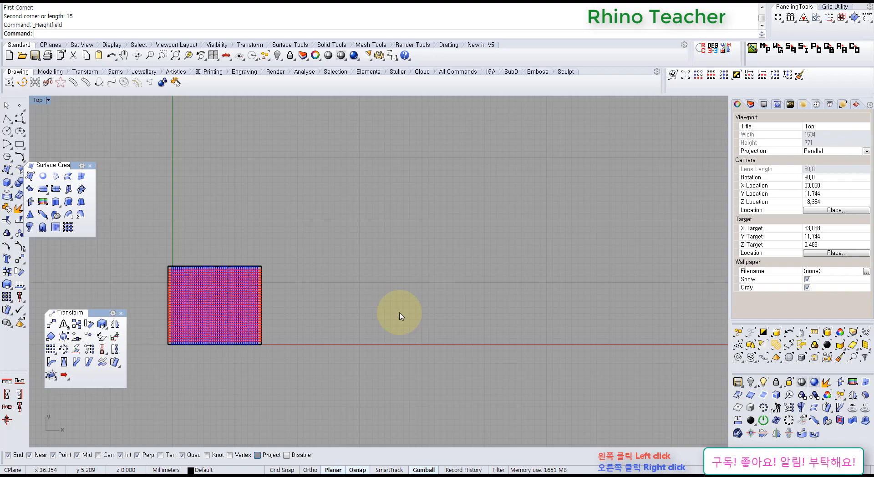
# Examine the new heightfield's relief in the Perspective view, from above and edge-on.
pyautogui.moveTo(366, 289); pyautogui.dragTo(492, 290, button='right')
pyautogui.scroll(15, 447, 298)
pyautogui.hotkey('ctrl', 'F4')
pyautogui.moveTo(336, 250); pyautogui.dragTo(361, 182, button='right')
pyautogui.keyDown('shift'); pyautogui.moveTo(511, 187); pyautogui.dragTo(290, 295, button='right'); pyautogui.keyUp('shift')
pyautogui.click(339, 293)
pyautogui.press('F4')
pyautogui.press('Escape')
pyautogui.moveTo(522, 299); pyautogui.dragTo(312, 219, button='right')
pyautogui.moveTo(399, 294); pyautogui.dragTo(357, 304, button='right')
pyautogui.scroll(-6, 423, 324)
pyautogui.keyDown('shift'); pyautogui.moveTo(425, 327); pyautogui.dragTo(363, 191, button='right'); pyautogui.keyUp('shift')
pyautogui.moveTo(273, 234); pyautogui.dragTo(280, 203, button='right')
pyautogui.scroll(8, 280, 214)
# Turn on the heightfield surface's control points and show its upper-left corner in the Top view.
pyautogui.click(312, 242)
pyautogui.click(312, 221)
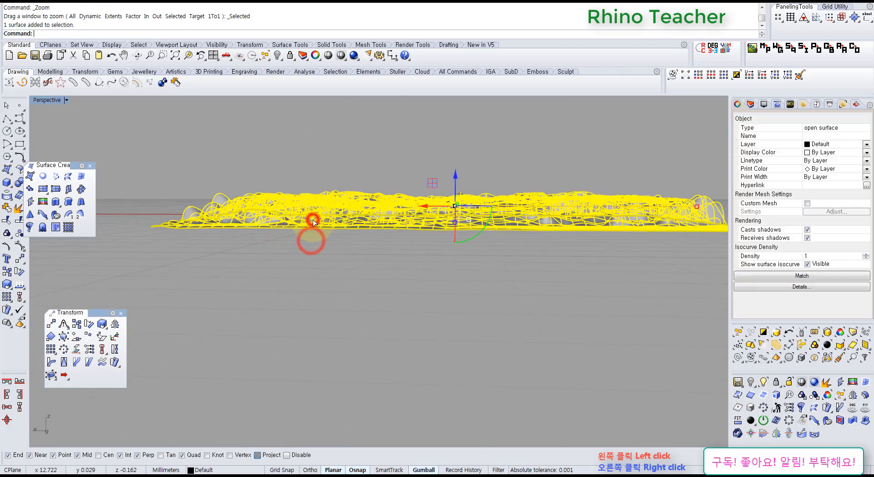
pyautogui.press('F10')
pyautogui.moveTo(339, 247); pyautogui.dragTo(337, 317, button='right')
pyautogui.hotkey('ctrl', 'F1')
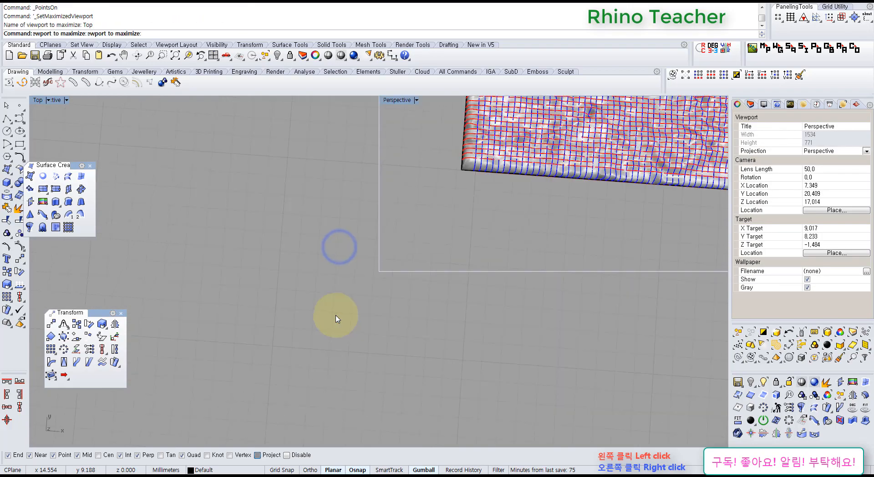
pyautogui.moveTo(273, 217); pyautogui.dragTo(469, 343, button='right')
pyautogui.moveTo(258, 310); pyautogui.dragTo(514, 306, button='right')
pyautogui.scroll(6, 289, 305)
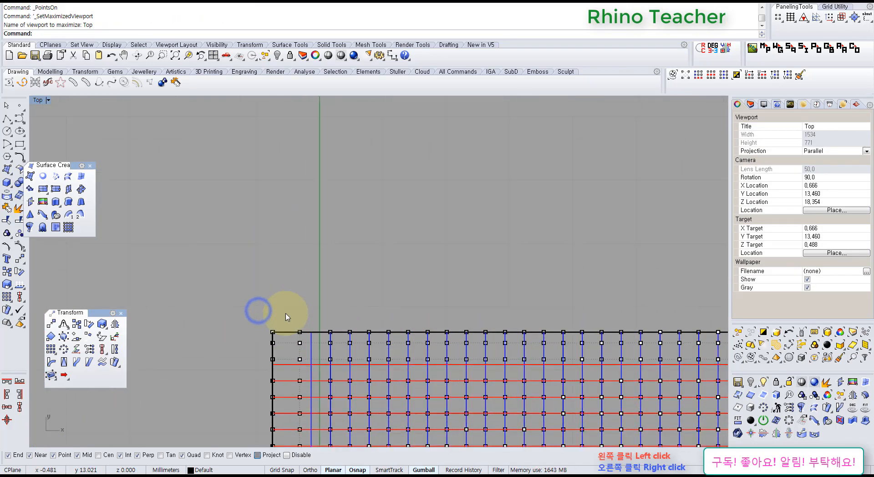
# Select a single control point at the upper-left corner of the heightfield surface.
pyautogui.scroll(4, 292, 309)
pyautogui.click(264, 344)
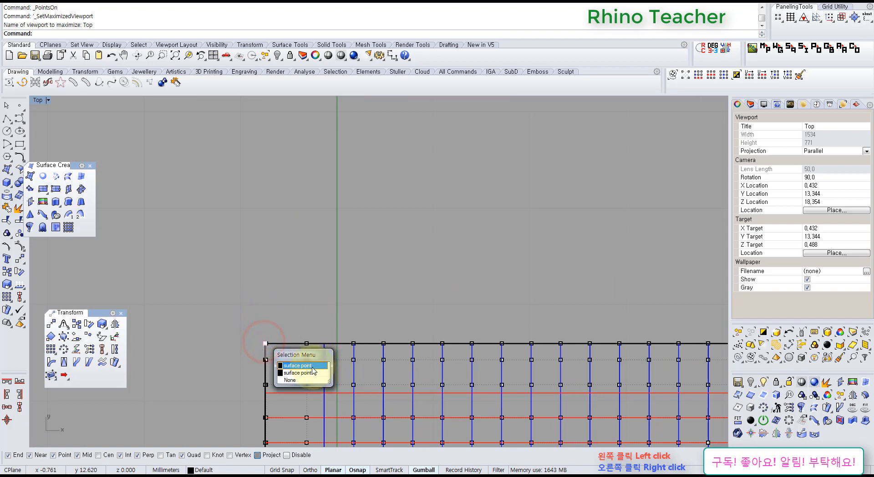
pyautogui.click(325, 289)
pyautogui.click(265, 343)
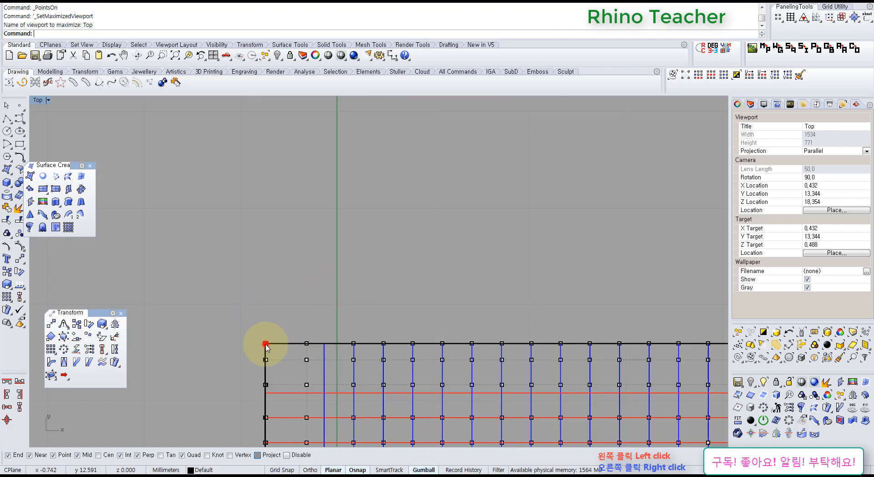
pyautogui.click(286, 325)
pyautogui.scroll(4, 283, 354)
pyautogui.scroll(7, 235, 341)
pyautogui.moveTo(162, 318); pyautogui.dragTo(253, 318, button='right')
pyautogui.scroll(5, 230, 330)
pyautogui.click(220, 324)
# Extend the selection to the entire U-direction row of control points along the surface's upper edge.
pyautogui.moveTo(408, 250); pyautogui.dragTo(242, 272, button='right')
pyautogui.scroll(-14, 253, 283)
pyautogui.scroll(-4, 274, 285)
pyautogui.moveTo(457, 258); pyautogui.dragTo(359, 306, button='right')
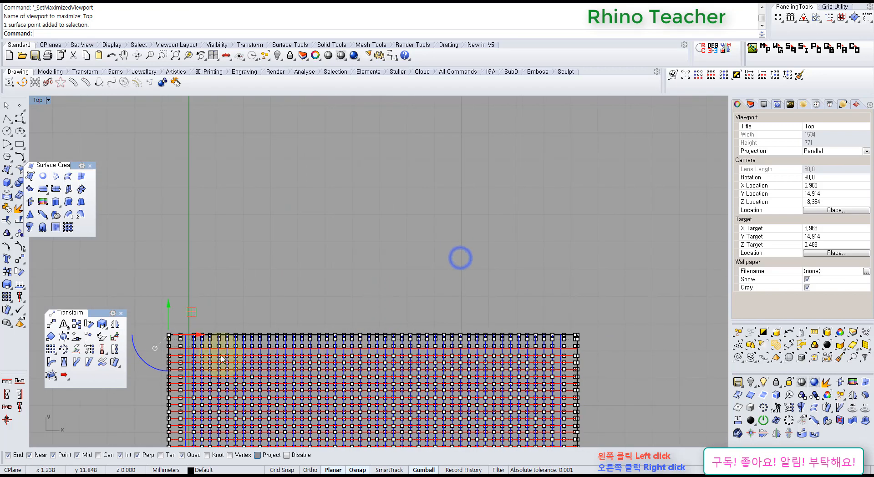
pyautogui.click(711, 74)
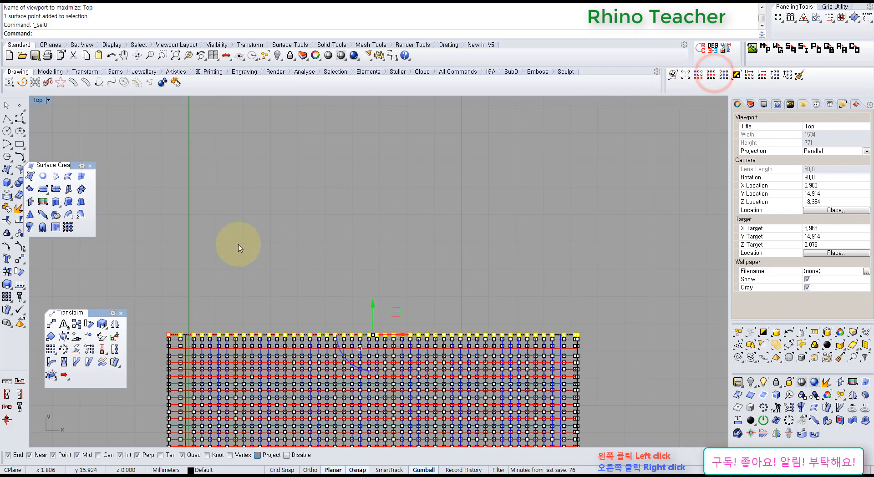
pyautogui.click(208, 269)
pyautogui.moveTo(141, 301); pyautogui.dragTo(587, 342)
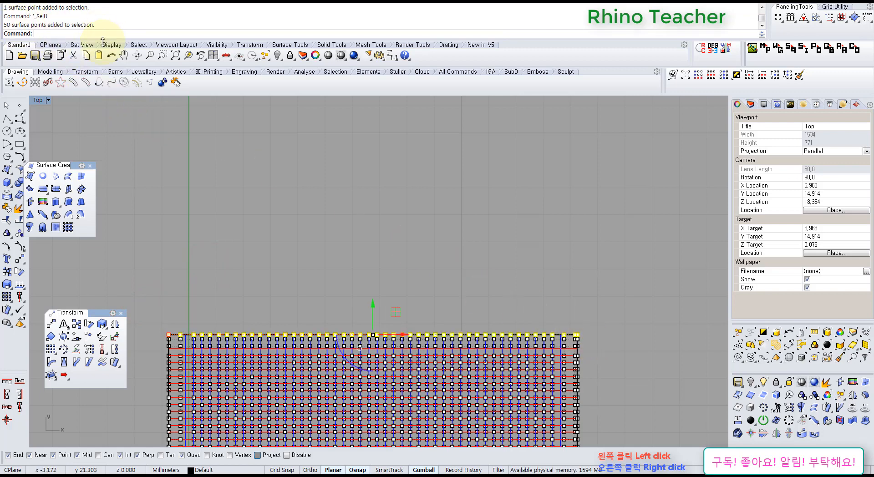
# Inspect the selected control point row up close, deselect it and turn the control points off.
pyautogui.moveTo(193, 355)
pyautogui.mouseDown(button='right')
pyautogui.moveTo(269, 322)
pyautogui.moveTo(252, 304)
pyautogui.mouseUp(button='right')
pyautogui.scroll(9, 250, 301)
pyautogui.scroll(9, 298, 283)
pyautogui.scroll(3, 275, 281)
pyautogui.scroll(-4, 200, 292)
pyautogui.scroll(-5, 201, 292)
pyautogui.scroll(-5, 294, 259)
pyautogui.scroll(-4, 455, 228)
pyautogui.moveTo(486, 223); pyautogui.dragTo(217, 165, button='right')
pyautogui.scroll(-10, 434, 218)
pyautogui.press('Escape')
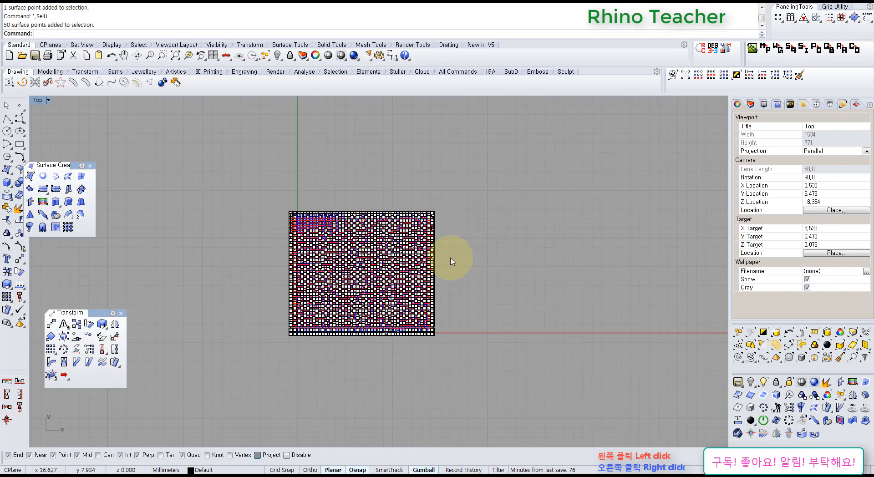
pyautogui.press('Escape')
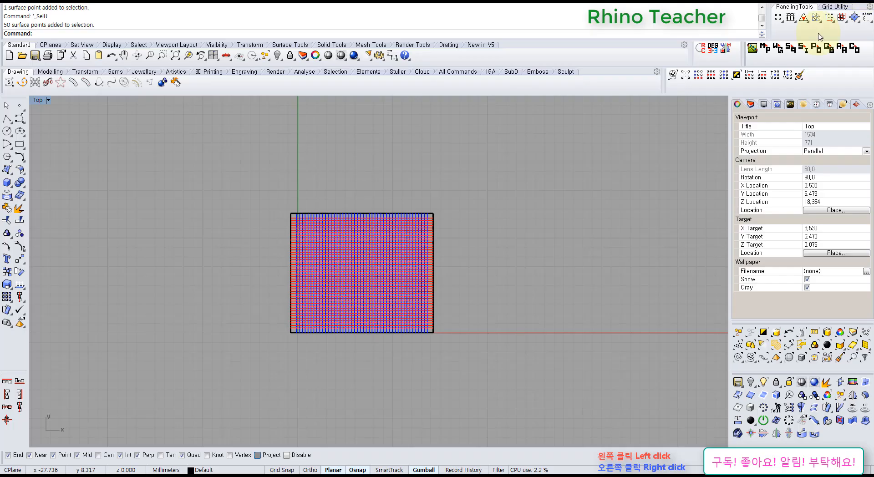
# Look over the 50-sample surface again in the Perspective view and return to the Top view.
pyautogui.click(581, 212)
pyautogui.moveTo(464, 248); pyautogui.dragTo(339, 294, button='right')
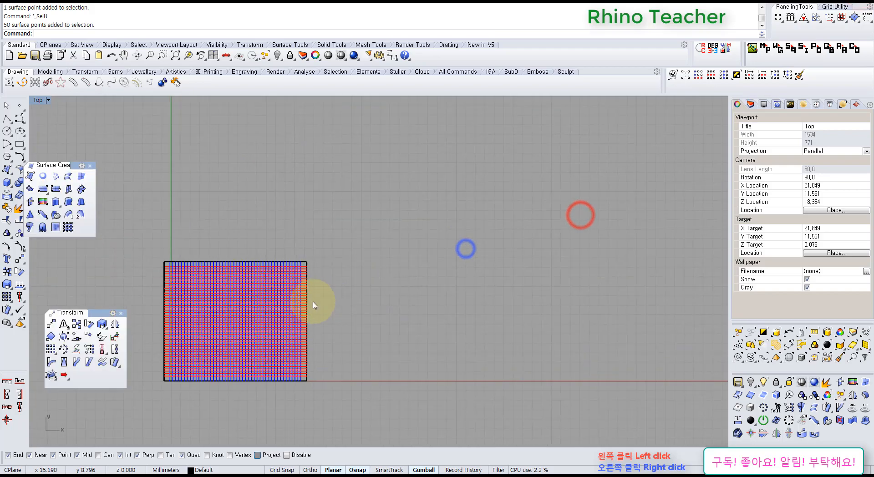
pyautogui.hotkey('ctrl', 'F4')
pyautogui.moveTo(405, 273); pyautogui.dragTo(327, 205, button='right')
pyautogui.keyDown('shift'); pyautogui.moveTo(439, 223); pyautogui.dragTo(280, 225, button='right'); pyautogui.keyUp('shift')
pyautogui.moveTo(309, 189); pyautogui.dragTo(256, 271, button='right')
pyautogui.scroll(-7, 308, 261)
pyautogui.moveTo(386, 215); pyautogui.dragTo(231, 296, button='right')
pyautogui.scroll(-14, 300, 248)
pyautogui.hotkey('ctrl', 'F1')
pyautogui.scroll(-8, 344, 261)
pyautogui.click(251, 210)
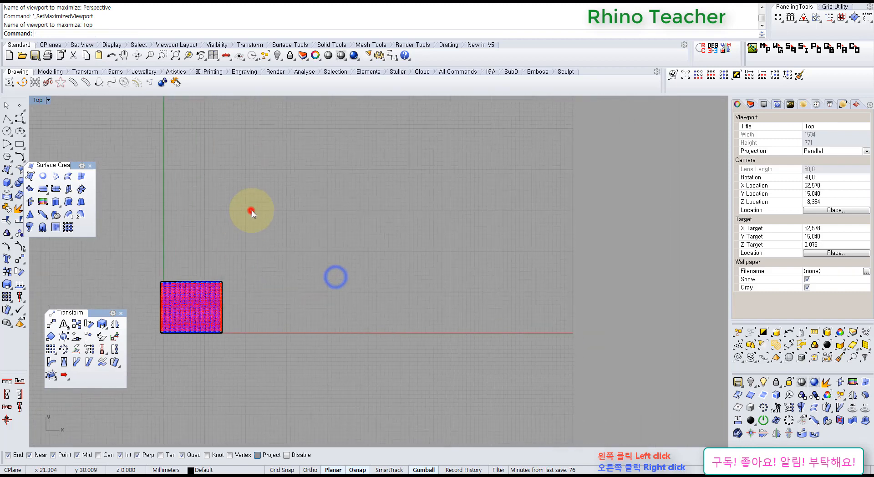
pyautogui.click(56, 226)
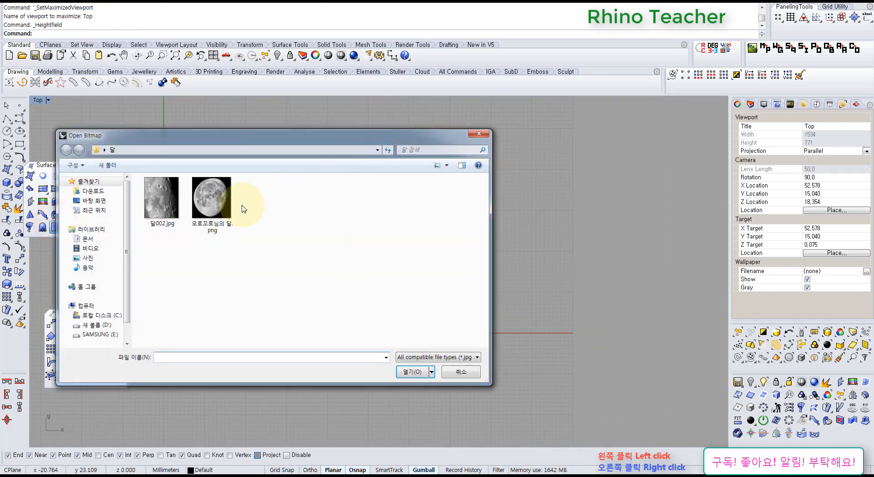
pyautogui.click(166, 199)
pyautogui.click(414, 370)
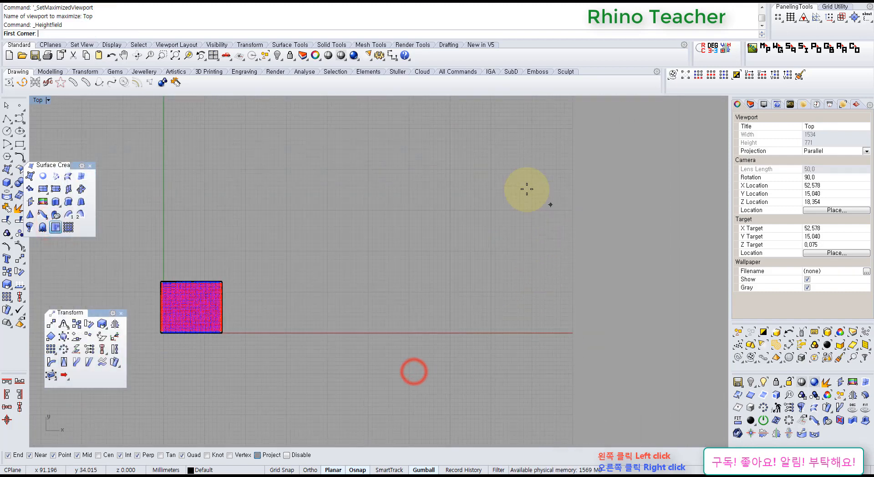
pyautogui.press('Escape')
# Start a second heightfield from 달002.jpg to the right of the first one, with a length of 15 mm.
pyautogui.click(57, 230)
pyautogui.click(159, 212)
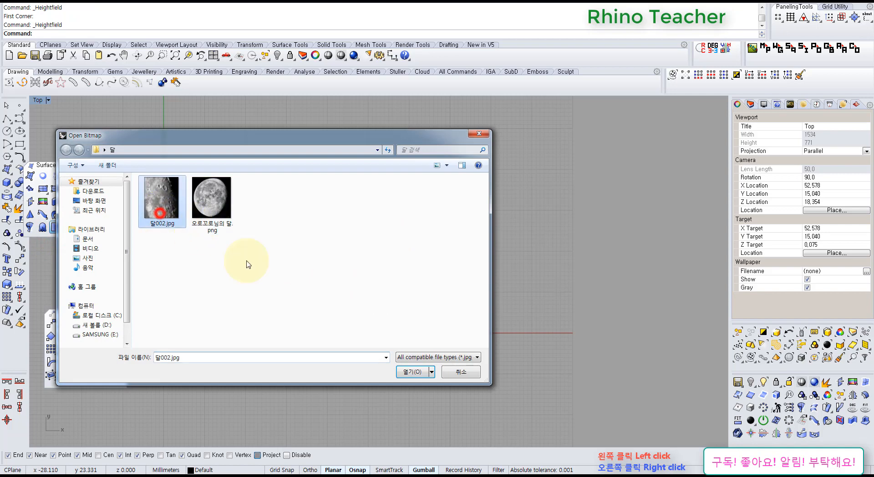
pyautogui.click(412, 371)
pyautogui.click(282, 326)
pyautogui.press('F8')
pyautogui.press('Return')
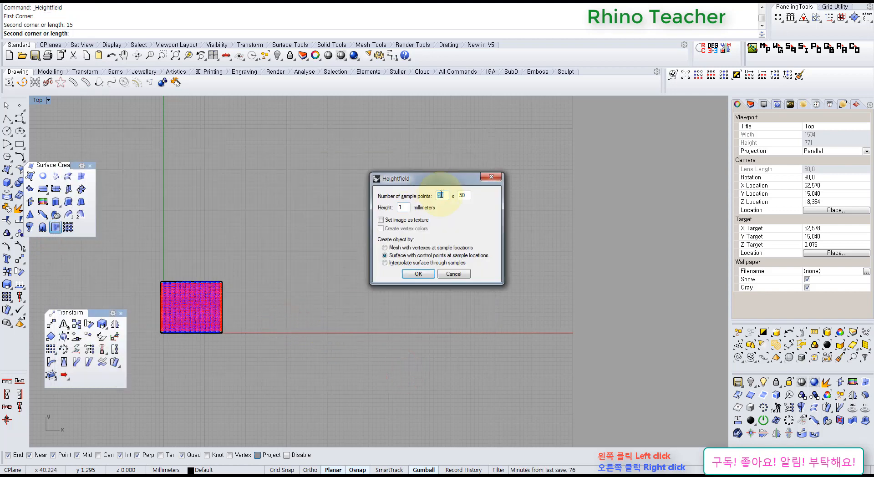
# Create the second heightfield with 100 sample points and 1 mm height as a surface with control points.
pyautogui.moveTo(466, 196); pyautogui.dragTo(421, 202)
pyautogui.write('100')
pyautogui.click(424, 272)
pyautogui.scroll(10, 284, 312)
# Move the denser heightfield surface close beside the first one in the Perspective view.
pyautogui.hotkey('ctrl', 'F4')
pyautogui.moveTo(317, 354); pyautogui.dragTo(390, 250, button='right')
pyautogui.moveTo(580, 251); pyautogui.dragTo(414, 294)
pyautogui.click(464, 371)
pyautogui.moveTo(463, 366); pyautogui.dragTo(350, 298, button='right')
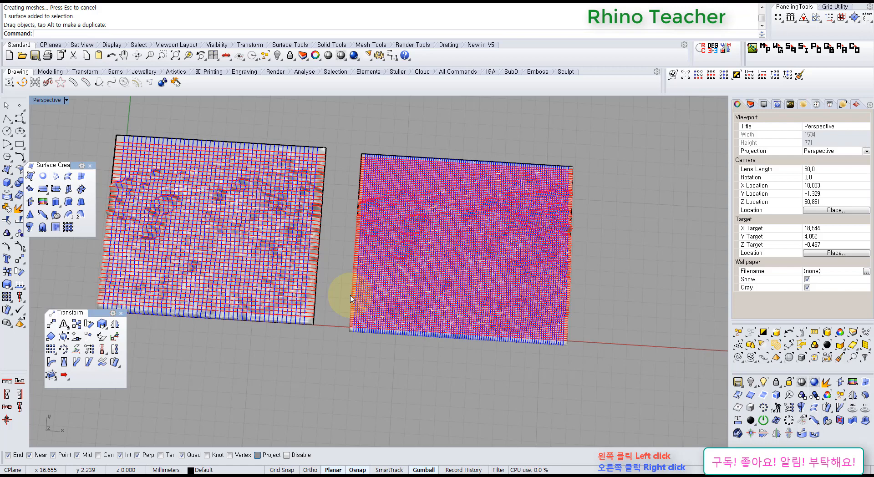
pyautogui.click(354, 389)
# Compare the two surfaces' isocurve density and set the Perspective viewport's display mode to Rendered.
pyautogui.moveTo(516, 337); pyautogui.dragTo(472, 271, button='right')
pyautogui.scroll(4, 471, 267)
pyautogui.moveTo(417, 210); pyautogui.dragTo(446, 296, button='right')
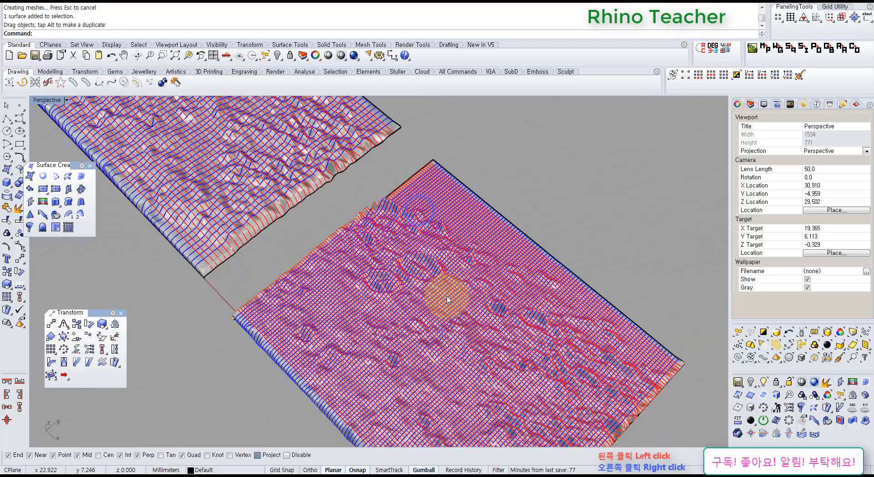
pyautogui.moveTo(481, 221); pyautogui.dragTo(466, 179, button='right')
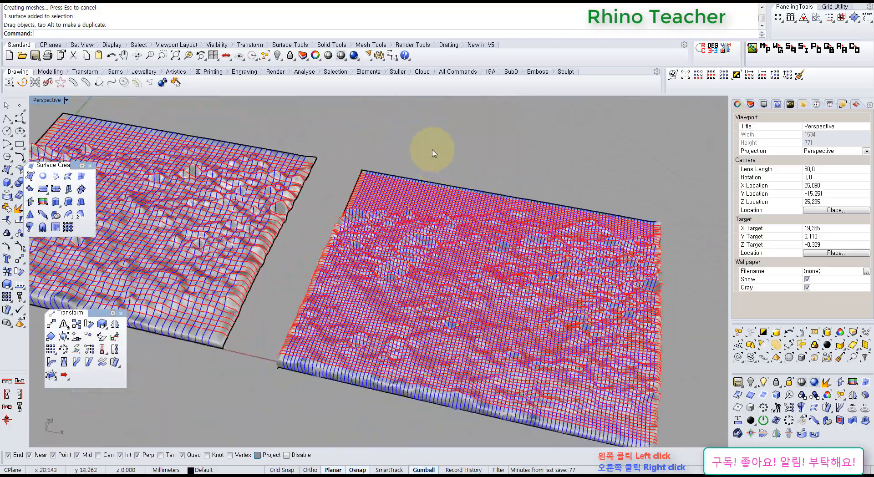
pyautogui.click(66, 100)
pyautogui.click(58, 143)
# Examine the rendered relief up close and compare the detail of the two heightfield surfaces.
pyautogui.moveTo(416, 287); pyautogui.dragTo(576, 229, button='right')
pyautogui.moveTo(337, 216); pyautogui.dragTo(197, 315, button='right')
pyautogui.scroll(6, 442, 231)
pyautogui.moveTo(438, 261); pyautogui.dragTo(317, 274, button='right')
pyautogui.moveTo(347, 300); pyautogui.dragTo(337, 168, button='right')
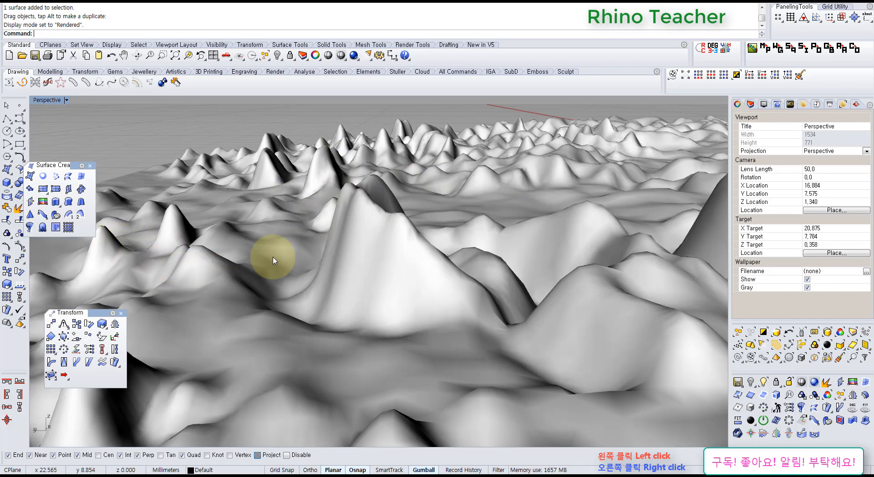
pyautogui.moveTo(503, 286); pyautogui.dragTo(537, 273, button='right')
pyautogui.moveTo(436, 272); pyautogui.dragTo(478, 264, button='right')
pyautogui.scroll(5, 280, 312)
pyautogui.moveTo(392, 314); pyautogui.dragTo(437, 201, button='right')
pyautogui.keyDown('shift'); pyautogui.moveTo(355, 302); pyautogui.dragTo(395, 272, button='right'); pyautogui.keyUp('shift')
pyautogui.moveTo(409, 318); pyautogui.dragTo(511, 318, button='right')
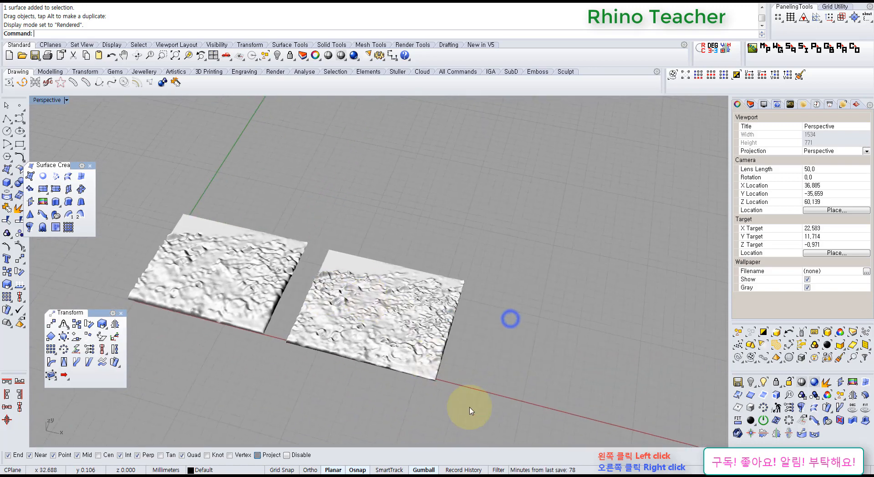
# Delete both heightfield surfaces and switch to the Top view.
pyautogui.click(476, 410)
pyautogui.press('Delete')
pyautogui.moveTo(336, 351); pyautogui.dragTo(419, 274, button='right')
pyautogui.hotkey('ctrl', 'F1')
pyautogui.scroll(-10, 333, 282)
pyautogui.moveTo(257, 312); pyautogui.dragTo(325, 312, button='right')
pyautogui.scroll(10, 279, 301)
pyautogui.scroll(-7, 273, 293)
pyautogui.moveTo(322, 279); pyautogui.dragTo(232, 313, button='right')
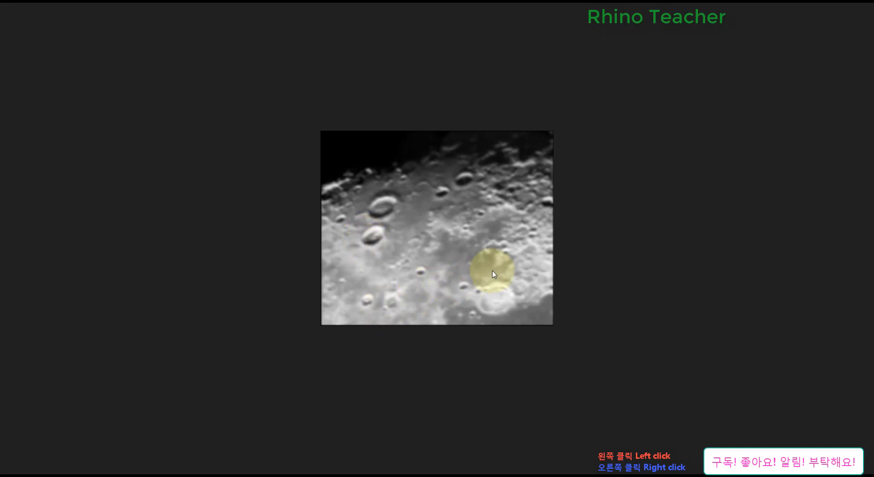
# Close the moon photo and examine the rendered heightfield relief up close in the Perspective view.
pyautogui.moveTo(790, 2)
pyautogui.click(860, 3)
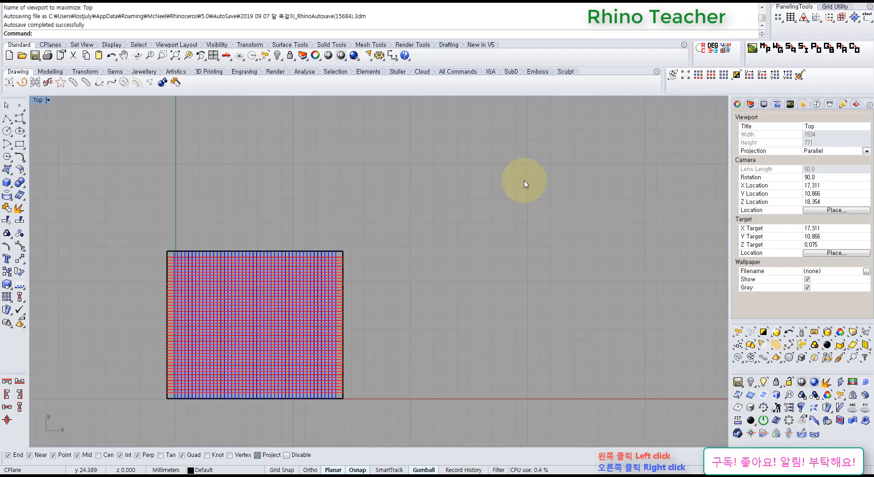
pyautogui.moveTo(365, 316); pyautogui.dragTo(372, 241, button='right')
pyautogui.hotkey('ctrl', 'F4')
pyautogui.scroll(5, 372, 241)
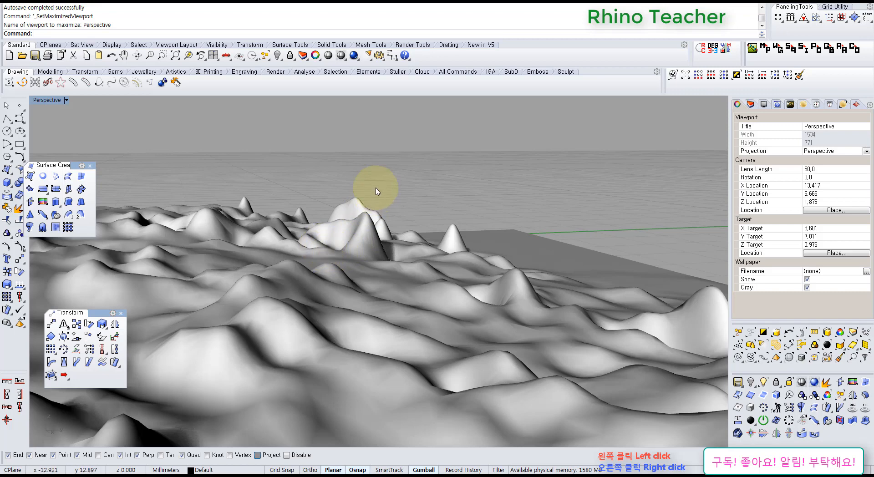
pyautogui.moveTo(349, 246); pyautogui.dragTo(402, 282, button='right')
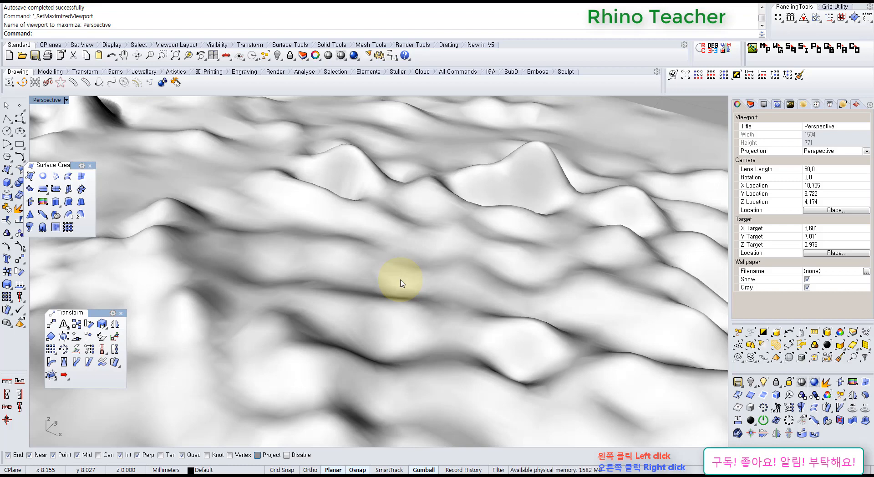
# Inspect the relief in the Top view and check its peaks and outer edge from low Perspective angles.
pyautogui.hotkey('ctrl', 'F1')
pyautogui.click(330, 320)
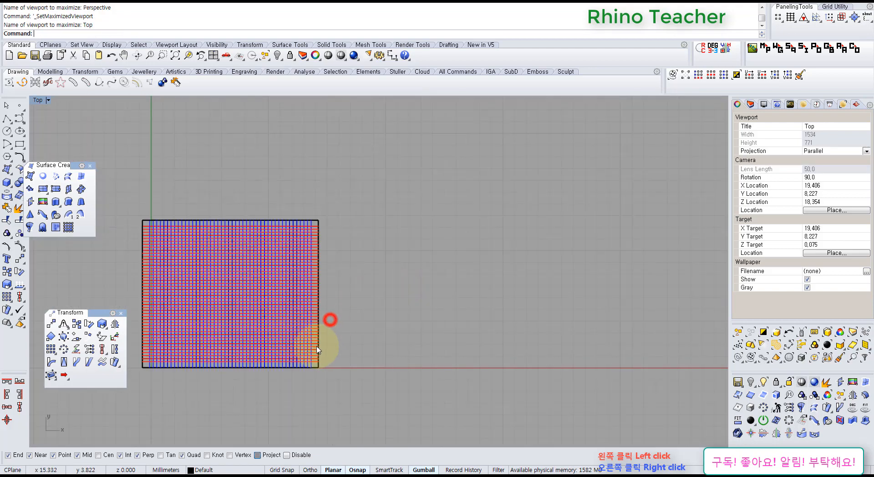
pyautogui.moveTo(316, 347); pyautogui.dragTo(311, 273, button='right')
pyautogui.click(435, 248)
pyautogui.moveTo(411, 253); pyautogui.dragTo(272, 335, button='right')
pyautogui.moveTo(176, 298); pyautogui.dragTo(148, 188, button='right')
pyautogui.hotkey('ctrl', 'F4')
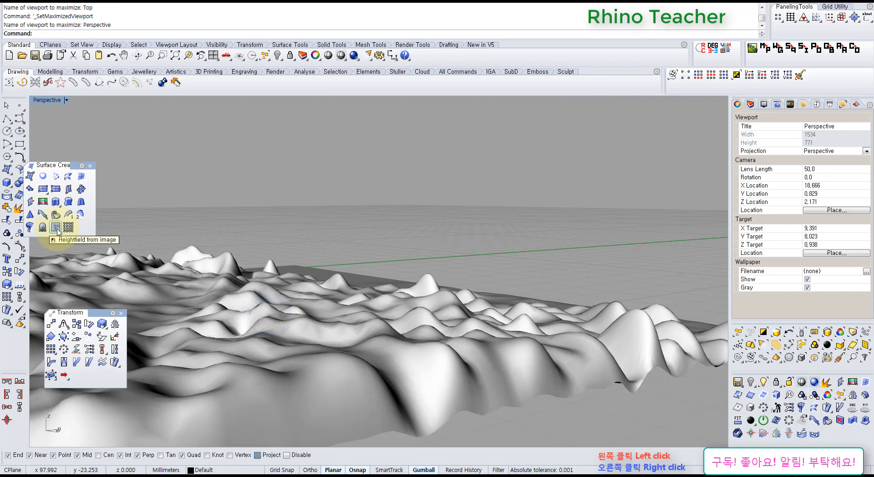
pyautogui.moveTo(268, 214); pyautogui.dragTo(292, 258, button='right')
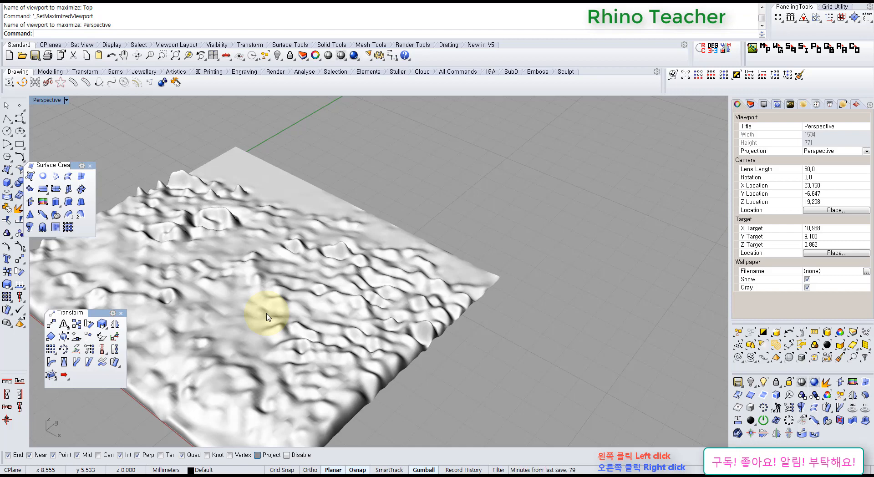
pyautogui.moveTo(322, 302); pyautogui.dragTo(433, 344, button='right')
pyautogui.scroll(8, 441, 359)
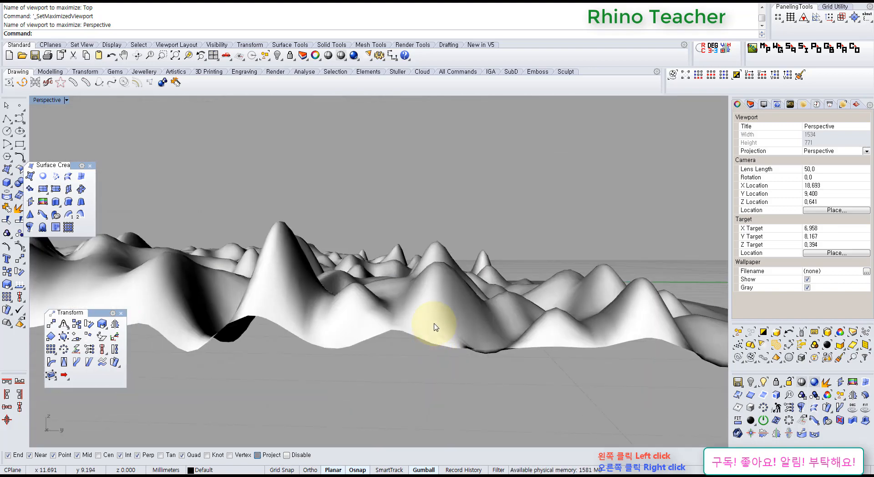
pyautogui.moveTo(424, 292); pyautogui.dragTo(346, 330, button='right')
pyautogui.scroll(-12, 347, 330)
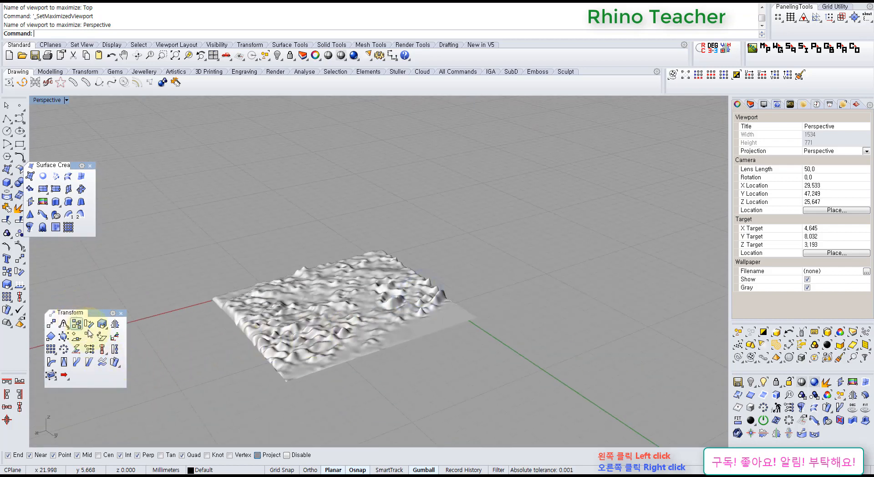
# Try smoothing the relief surface in Z only, with fixed boundaries, world coordinates and a smooth factor of 0.2.
pyautogui.click(103, 363)
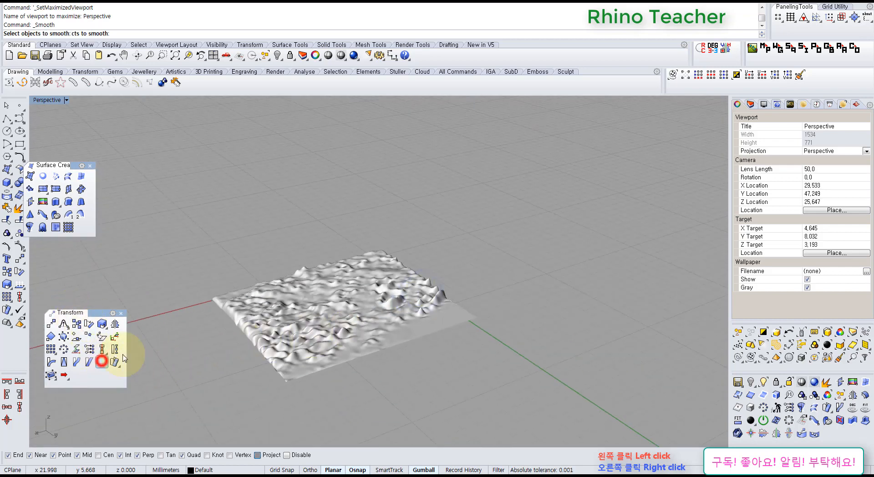
pyautogui.click(343, 321)
pyautogui.rightClick(318, 265)
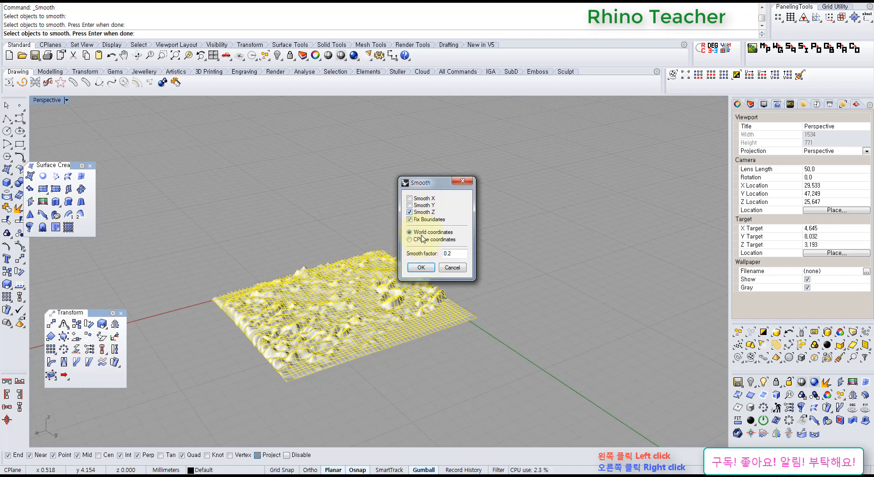
pyautogui.click(421, 268)
pyautogui.moveTo(286, 309); pyautogui.dragTo(390, 290, button='right')
pyautogui.scroll(7, 355, 310)
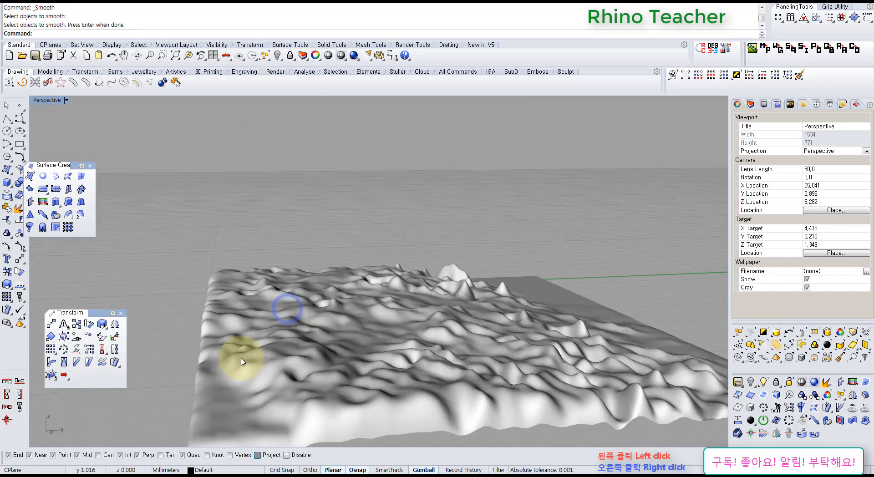
# Undo the smoothing and inspect the sharp peaks of the original relief.
pyautogui.hotkey('ctrl', 'z')
pyautogui.scroll(5, 425, 293)
pyautogui.moveTo(239, 360); pyautogui.dragTo(501, 281, button='right')
pyautogui.scroll(-5, 435, 282)
pyautogui.scroll(4, 501, 275)
pyautogui.moveTo(495, 317); pyautogui.dragTo(493, 272, button='right')
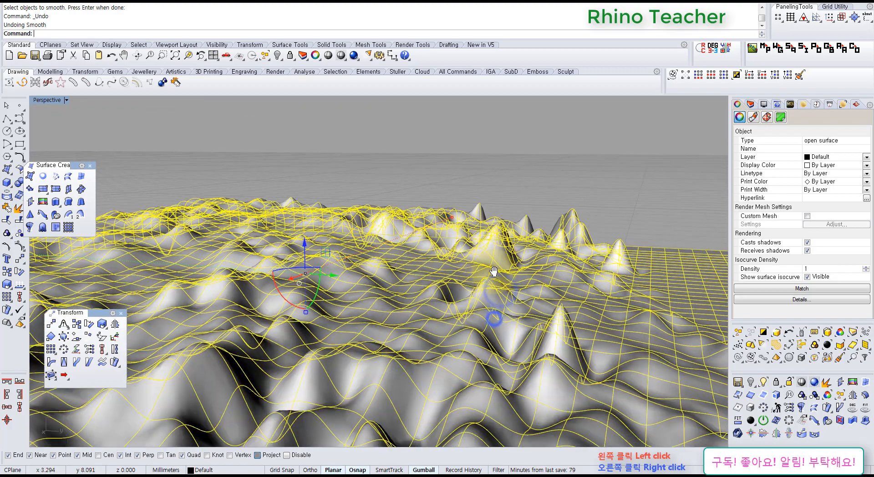
# Smooth the relief surface four times in Z with fixed boundaries, world coordinates and a smooth factor of 0.2.
pyautogui.click(102, 362)
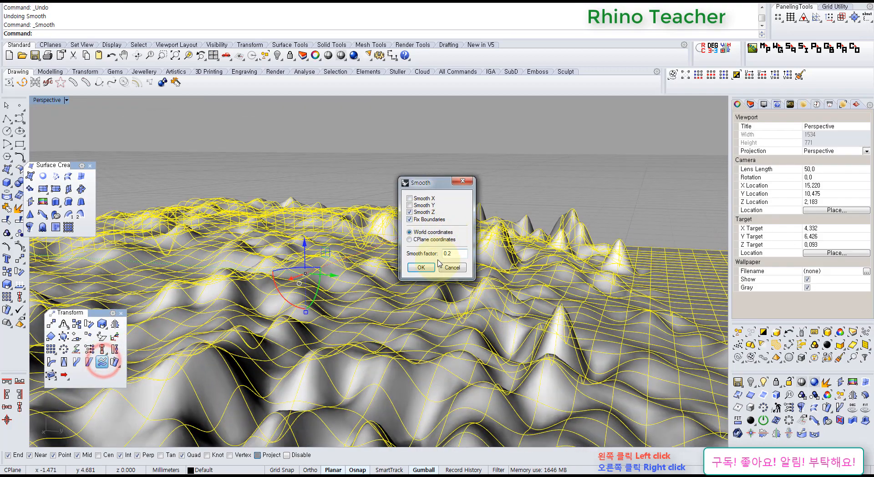
pyautogui.click(423, 267)
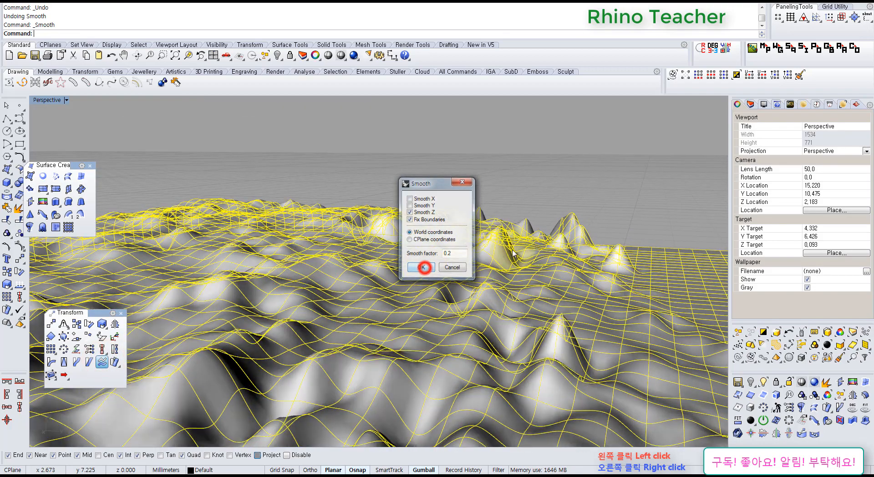
pyautogui.rightClick(678, 194)
pyautogui.press('Return')
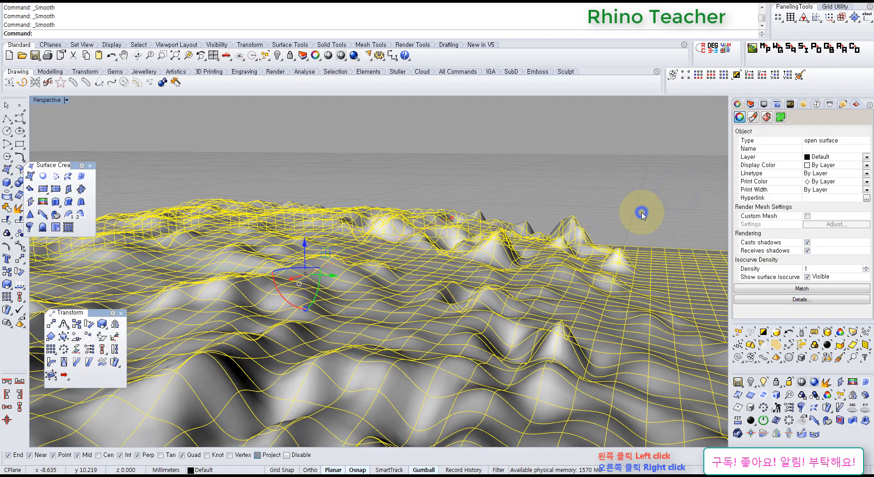
pyautogui.rightClick(641, 213)
pyautogui.press('Return')
pyautogui.rightClick(641, 213)
pyautogui.press('Return')
pyautogui.moveTo(642, 213); pyautogui.dragTo(579, 256, button='right')
pyautogui.press('Escape')
# Move the smoothed relief surface farther along the positive X axis in the Top view.
pyautogui.moveTo(585, 287); pyautogui.dragTo(540, 253, button='right')
pyautogui.scroll(-6, 542, 254)
pyautogui.hotkey('ctrl', 'F1')
pyautogui.scroll(-10, 509, 261)
pyautogui.moveTo(450, 296); pyautogui.dragTo(351, 347, button='right')
pyautogui.scroll(8, 355, 343)
pyautogui.moveTo(347, 335); pyautogui.dragTo(476, 353)
pyautogui.click(500, 229)
pyautogui.scroll(10, 504, 333)
pyautogui.moveTo(540, 309); pyautogui.dragTo(451, 327, button='right')
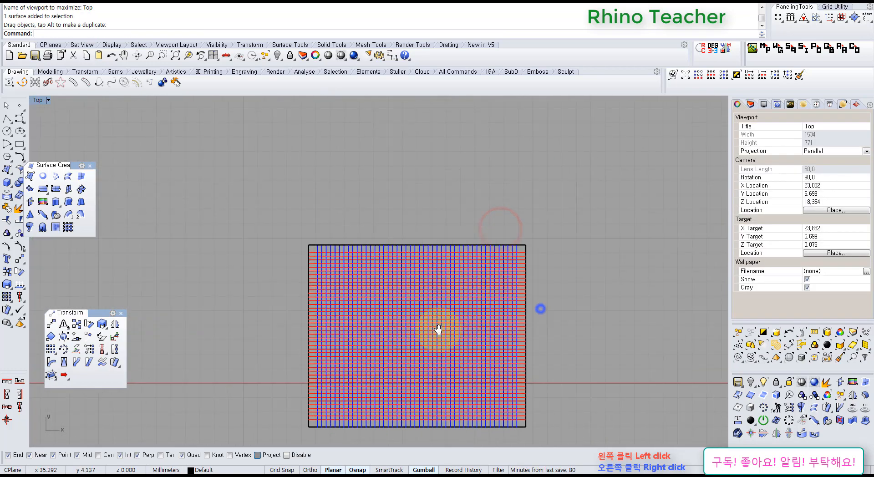
# Inspect the smoothed relief and its curled border in the Perspective view and set the display mode to Shaded.
pyautogui.hotkey('ctrl', 'F4')
pyautogui.moveTo(316, 335); pyautogui.dragTo(257, 342, button='right')
pyautogui.moveTo(388, 248); pyautogui.dragTo(464, 327, button='right')
pyautogui.scroll(10, 466, 325)
pyautogui.moveTo(421, 237); pyautogui.dragTo(369, 219, button='right')
pyautogui.scroll(-8, 368, 220)
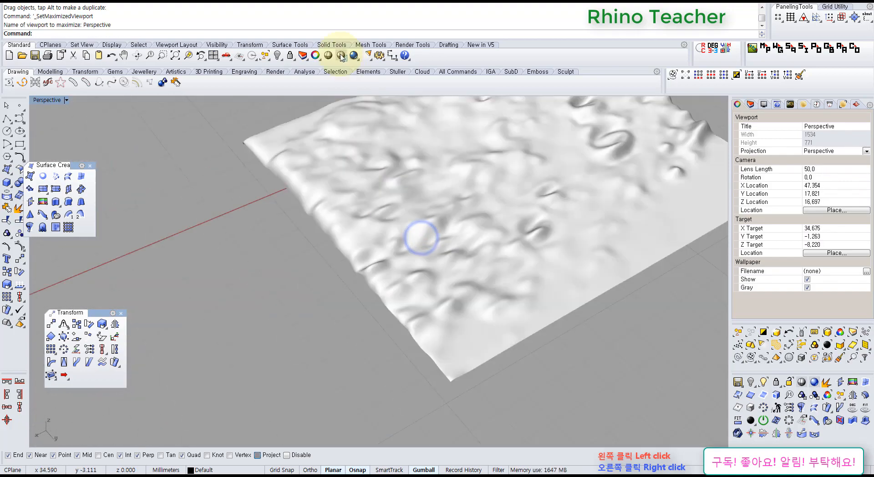
pyautogui.click(341, 55)
pyautogui.moveTo(255, 332)
pyautogui.mouseDown(button='right')
pyautogui.moveTo(244, 336)
pyautogui.moveTo(266, 325)
pyautogui.mouseUp(button='right')
pyautogui.scroll(5, 266, 326)
pyautogui.moveTo(221, 354); pyautogui.dragTo(364, 335, button='right')
pyautogui.scroll(-4, 417, 314)
pyautogui.moveTo(417, 323); pyautogui.dragTo(417, 349, button='right')
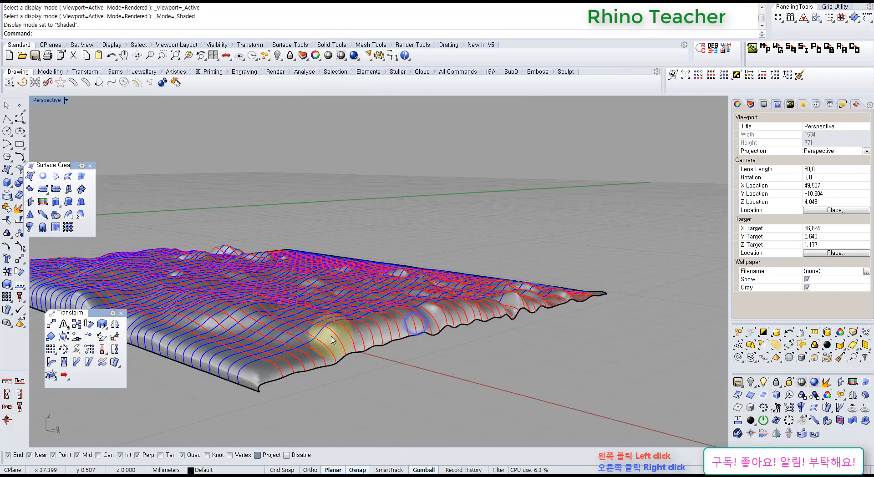
pyautogui.click(331, 340)
pyautogui.moveTo(332, 379); pyautogui.dragTo(390, 415, button='right')
# Draw a rectangle slightly inside the relief surface's outer edges in the Top view.
pyautogui.hotkey('ctrl', 'F1')
pyautogui.moveTo(412, 381); pyautogui.dragTo(340, 312, button='right')
pyautogui.click(546, 282)
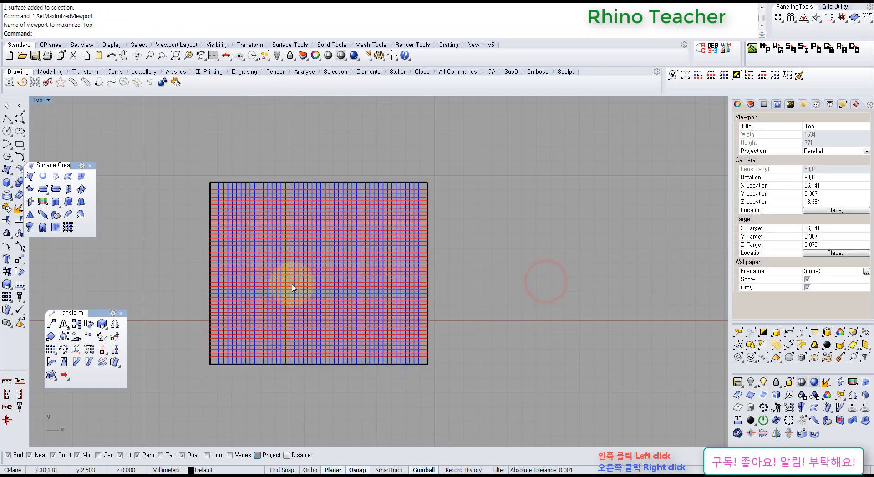
pyautogui.click(20, 145)
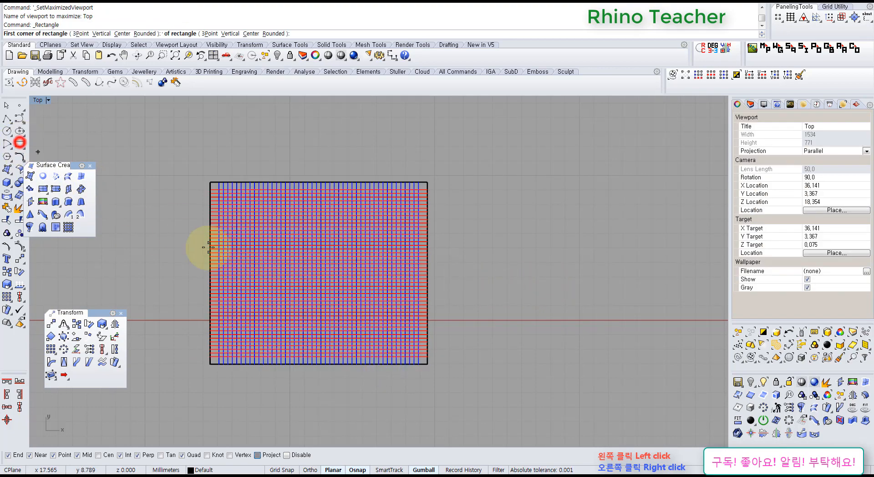
pyautogui.keyDown('ctrl'); pyautogui.moveTo(253, 246); pyautogui.dragTo(198, 197, button='right'); pyautogui.keyUp('ctrl')
pyautogui.scroll(-6, 189, 164)
pyautogui.click(191, 182)
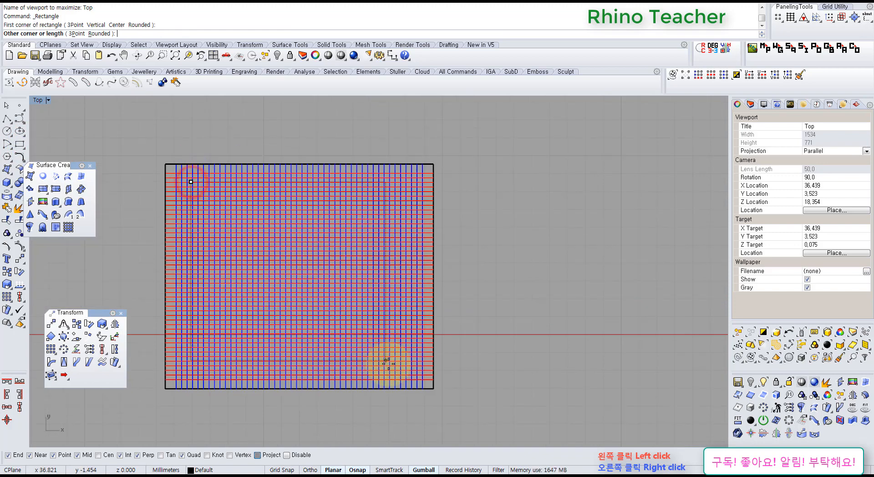
pyautogui.click(417, 377)
pyautogui.click(548, 336)
# Split the relief surface using the inner rectangle as the cutting object.
pyautogui.scroll(8, 354, 274)
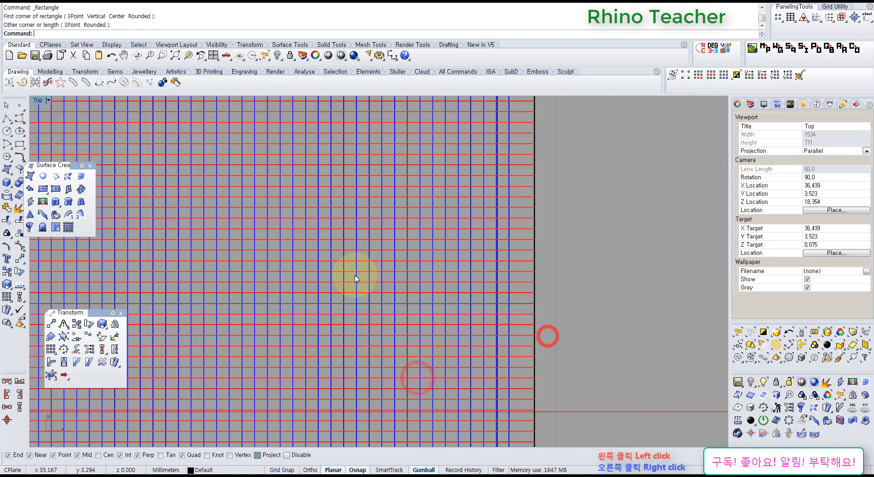
pyautogui.click(354, 274)
pyautogui.scroll(-8, 355, 273)
pyautogui.moveTo(418, 268); pyautogui.dragTo(347, 322, button='right')
pyautogui.click(19, 232)
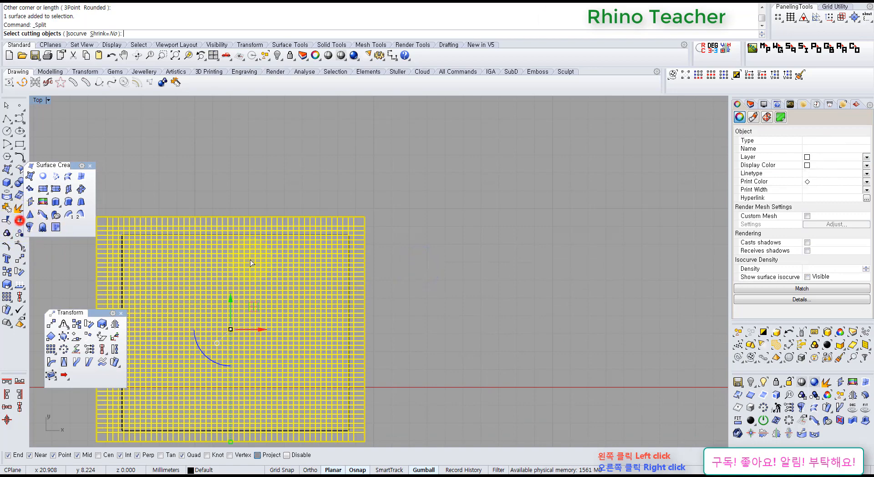
pyautogui.click(258, 266)
pyautogui.rightClick(259, 267)
pyautogui.click(444, 238)
pyautogui.scroll(3, 313, 260)
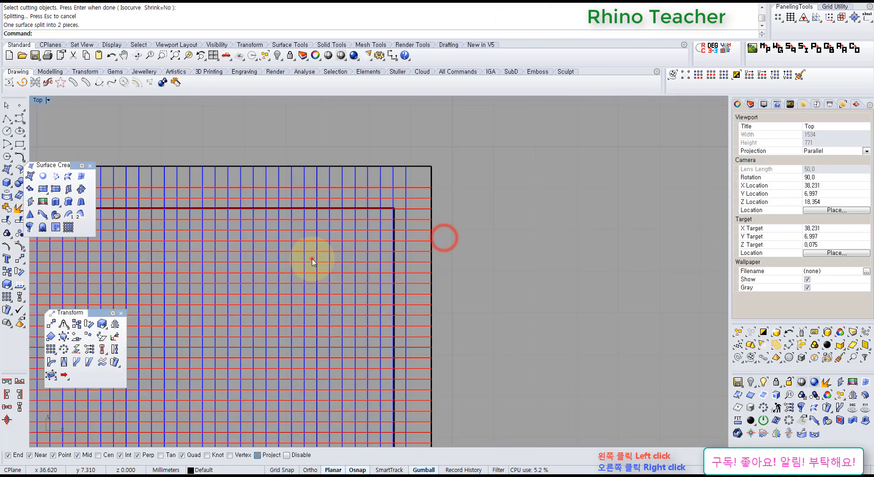
# Delete the outer border strip and the cutting rectangle, keeping the inner relief surface.
pyautogui.moveTo(519, 242); pyautogui.dragTo(357, 195)
pyautogui.keyDown('ctrl'); pyautogui.click(332, 279); pyautogui.keyUp('ctrl')
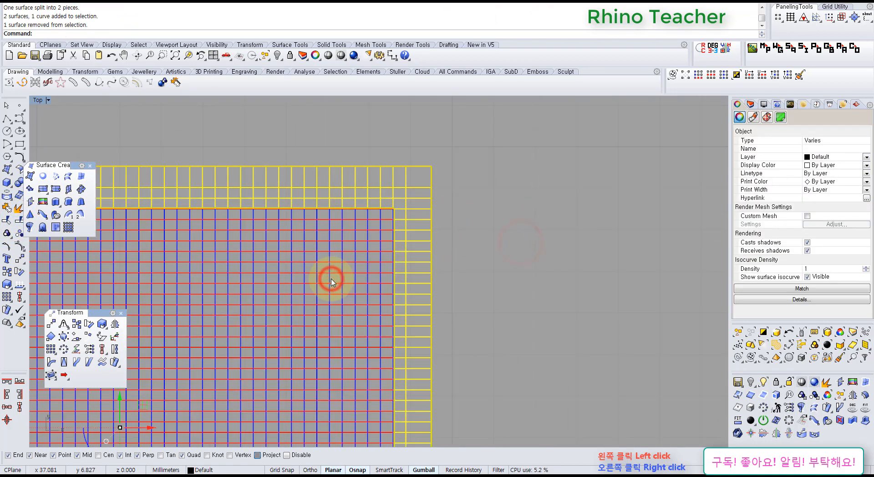
pyautogui.press('Delete')
pyautogui.moveTo(346, 295); pyautogui.dragTo(285, 409, button='right')
pyautogui.hotkey('ctrl', 'F4')
# Examine the trimmed relief surface and its edges in the Top and Perspective views.
pyautogui.hotkey('ctrl', 'F1')
pyautogui.moveTo(302, 337); pyautogui.dragTo(473, 247, button='right')
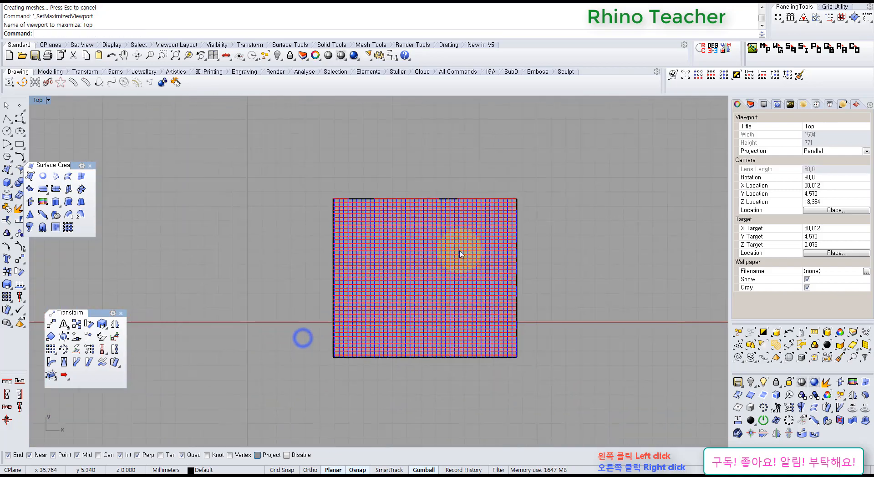
pyautogui.scroll(2, 364, 268)
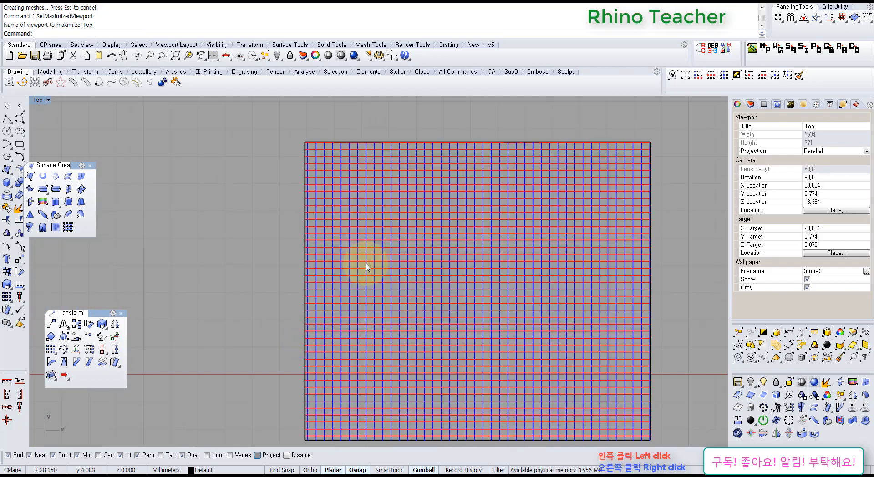
pyautogui.hotkey('ctrl', 'F3')
pyautogui.moveTo(361, 332); pyautogui.dragTo(371, 253, button='right')
pyautogui.click(407, 263)
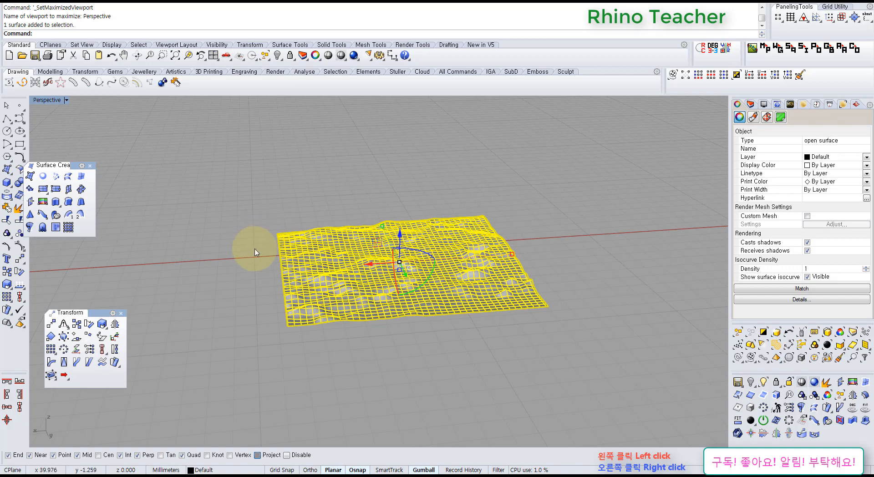
pyautogui.moveTo(302, 307); pyautogui.dragTo(323, 295, button='right')
pyautogui.press('Escape')
pyautogui.scroll(-8, 375, 282)
pyautogui.moveTo(458, 261); pyautogui.dragTo(378, 343, button='right')
# Create a corner-to-corner rectangular plane covering the trimmed relief's footprint in the Top view.
pyautogui.hotkey('ctrl', 'F1')
pyautogui.scroll(-12, 318, 318)
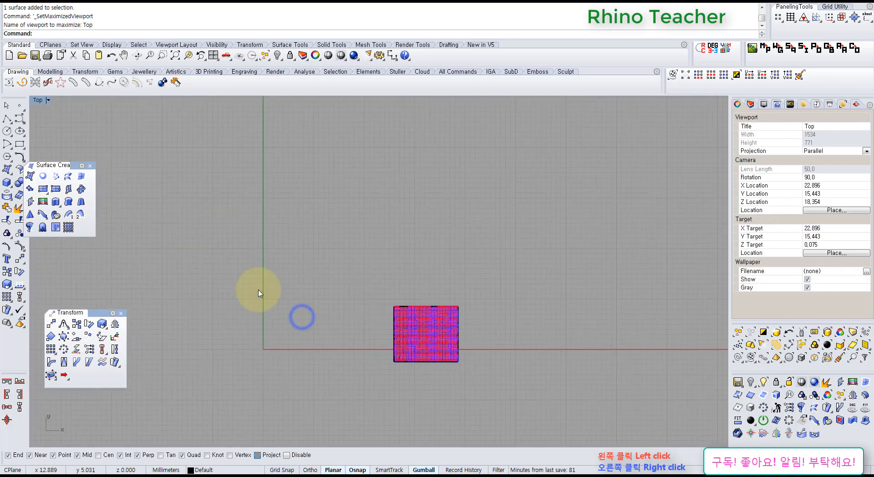
pyautogui.click(42, 189)
pyautogui.scroll(10, 428, 340)
pyautogui.moveTo(443, 352); pyautogui.dragTo(333, 266, button='right')
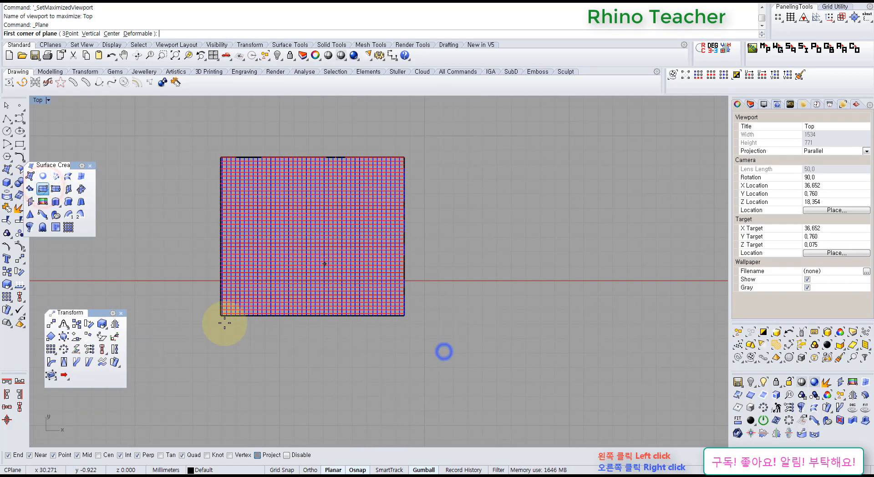
pyautogui.scroll(6, 233, 319)
pyautogui.click(207, 315)
pyautogui.scroll(-5, 383, 333)
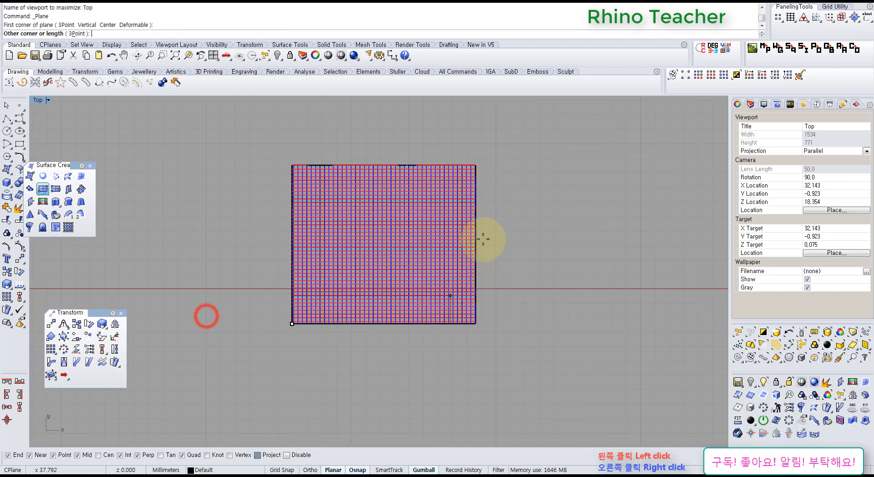
pyautogui.click(471, 165)
# Examine how the new plane sits relative to the relief surface in the Perspective view.
pyautogui.hotkey('ctrl', 'F4')
pyautogui.scroll(-12, 424, 344)
pyautogui.moveTo(313, 332); pyautogui.dragTo(337, 296, button='right')
pyautogui.scroll(7, 337, 295)
pyautogui.click(432, 219)
pyautogui.press('F4')
pyautogui.moveTo(391, 262); pyautogui.dragTo(366, 223, button='right')
pyautogui.press('Escape')
# Copy the flat plane along the negative X direction to a free spot across the Y axis.
pyautogui.click(311, 327)
pyautogui.hotkey('ctrl', 'F1')
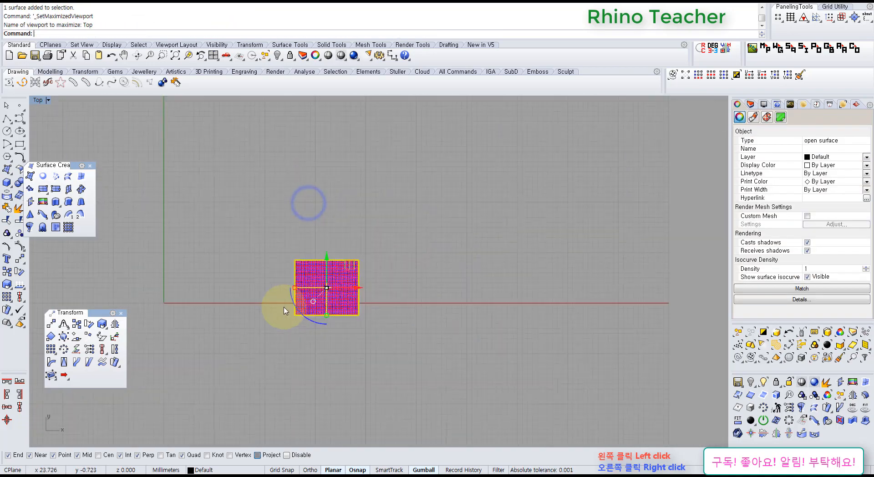
pyautogui.click(8, 271)
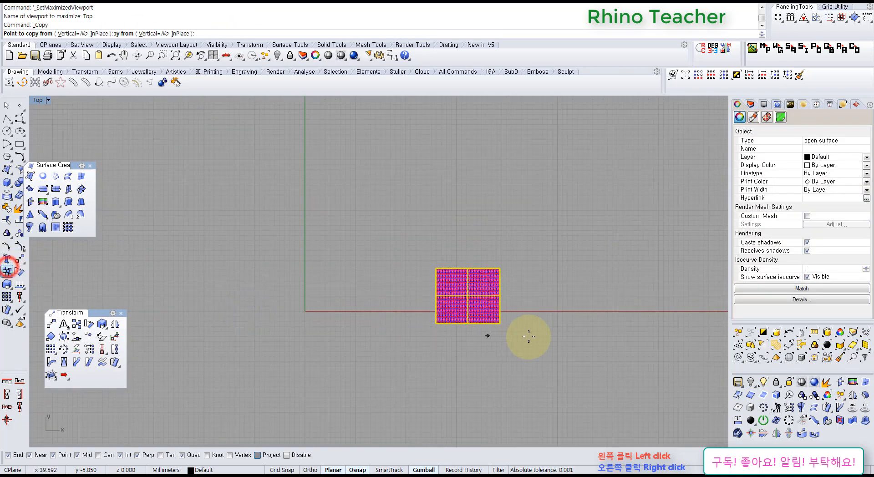
pyautogui.click(539, 337)
pyautogui.click(374, 349)
pyautogui.rightClick(367, 220)
pyautogui.click(367, 219)
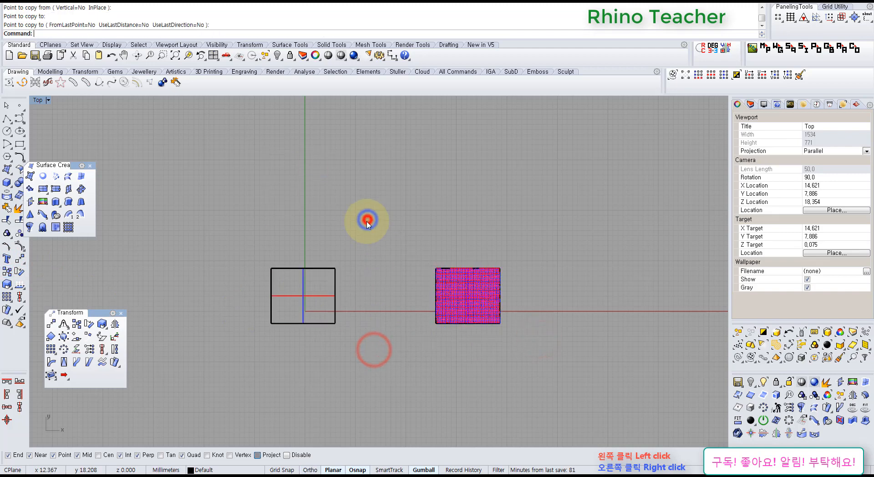
# Inspect the copied plane beside the relief in the Top and Perspective views.
pyautogui.scroll(8, 293, 280)
pyautogui.moveTo(407, 358); pyautogui.dragTo(227, 246)
pyautogui.moveTo(234, 332); pyautogui.dragTo(143, 248, button='right')
pyautogui.scroll(-8, 143, 249)
pyautogui.hotkey('ctrl', 'F4')
pyautogui.moveTo(400, 317); pyautogui.dragTo(332, 283, button='right')
pyautogui.click(323, 296)
pyautogui.click(214, 189)
# Turn on the control points of the copied plane in the Perspective view.
pyautogui.moveTo(174, 281); pyautogui.dragTo(298, 285, button='right')
pyautogui.scroll(4, 298, 282)
pyautogui.moveTo(302, 334); pyautogui.dragTo(305, 343, button='right')
pyautogui.moveTo(380, 349); pyautogui.dragTo(305, 284)
pyautogui.scroll(-4, 285, 270)
pyautogui.moveTo(285, 269); pyautogui.dragTo(314, 273, button='right')
pyautogui.press('F10')
pyautogui.keyDown('shift'); pyautogui.moveTo(250, 308); pyautogui.dragTo(400, 329, button='right'); pyautogui.keyUp('shift')
pyautogui.moveTo(367, 271); pyautogui.dragTo(419, 329, button='right')
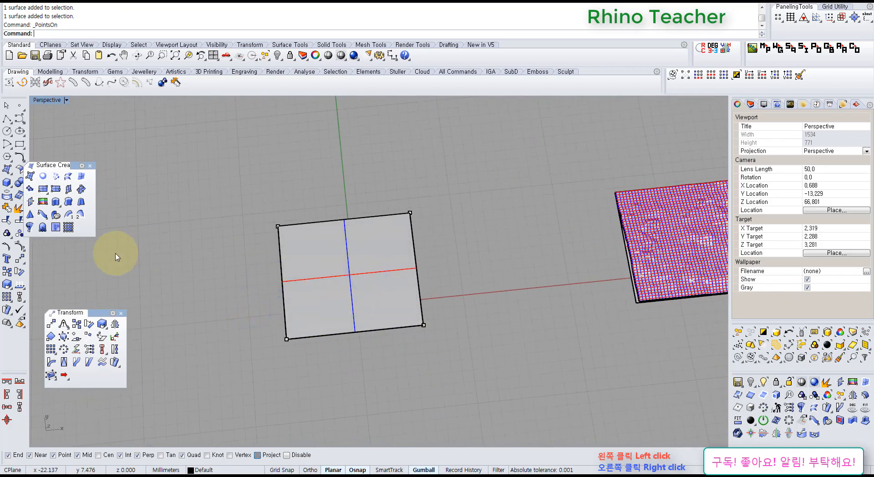
pyautogui.moveTo(354, 325); pyautogui.dragTo(336, 275, button='right')
pyautogui.moveTo(221, 318); pyautogui.dragTo(293, 369)
pyautogui.moveTo(395, 203); pyautogui.dragTo(438, 268)
pyautogui.click(490, 306)
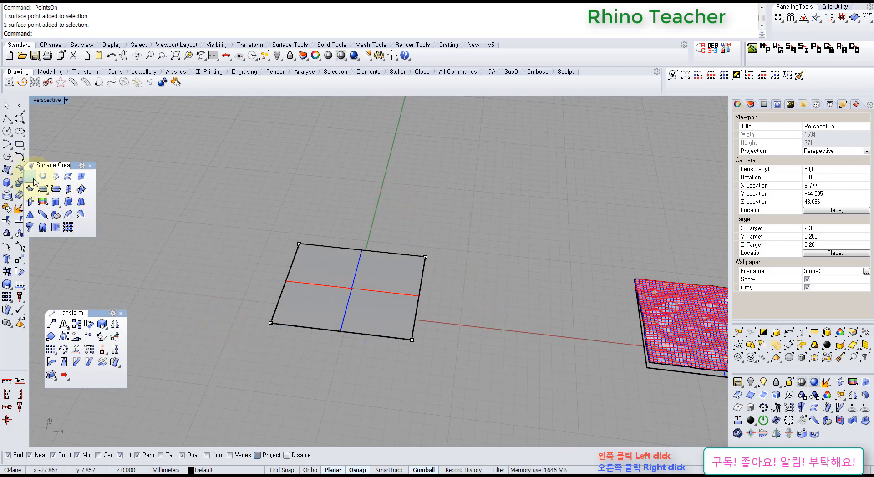
# Change the degree of the copied plane to 3 in both the U and V directions.
pyautogui.click(22, 156)
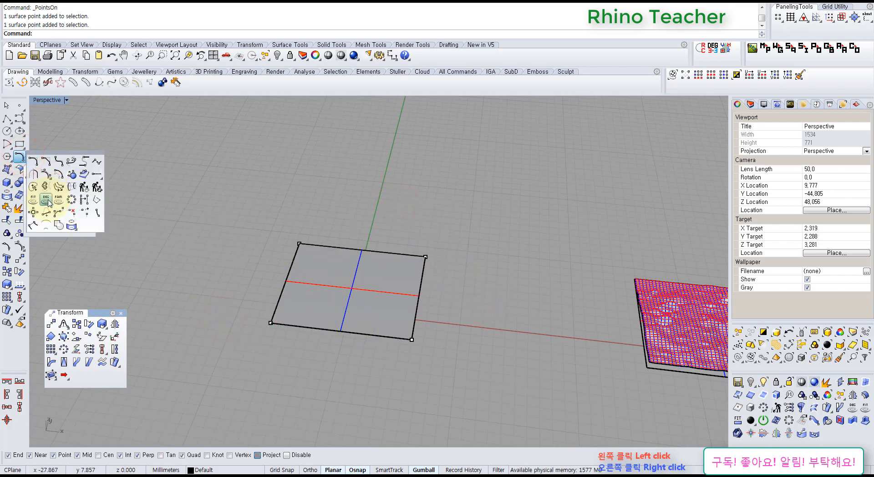
pyautogui.click(182, 176)
pyautogui.click(18, 169)
pyautogui.click(8, 169)
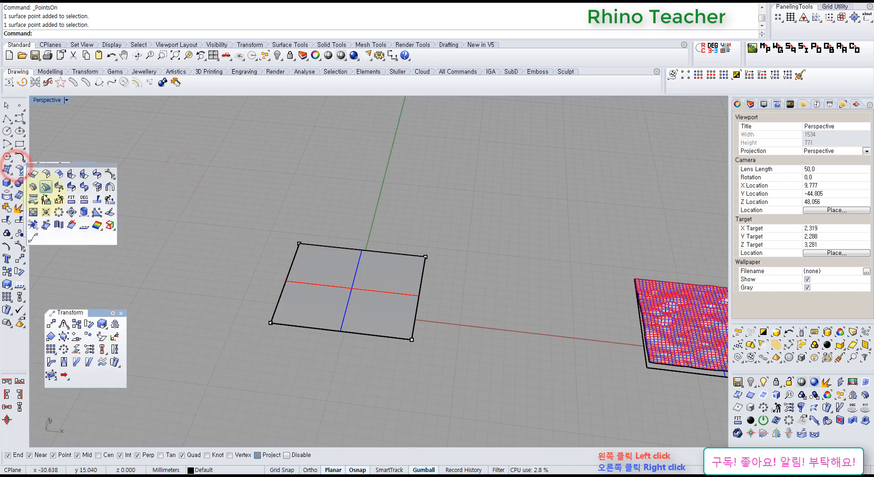
pyautogui.click(83, 203)
pyautogui.click(325, 279)
pyautogui.rightClick(326, 279)
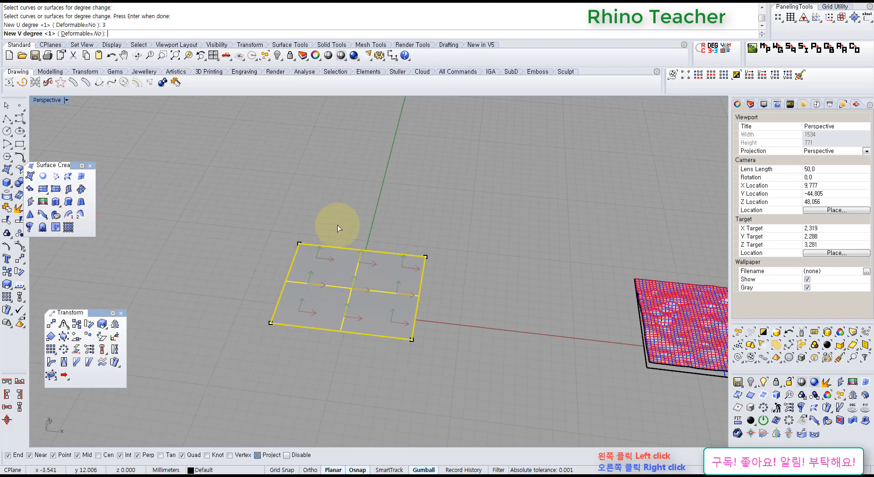
pyautogui.write('3')
pyautogui.press('Return')
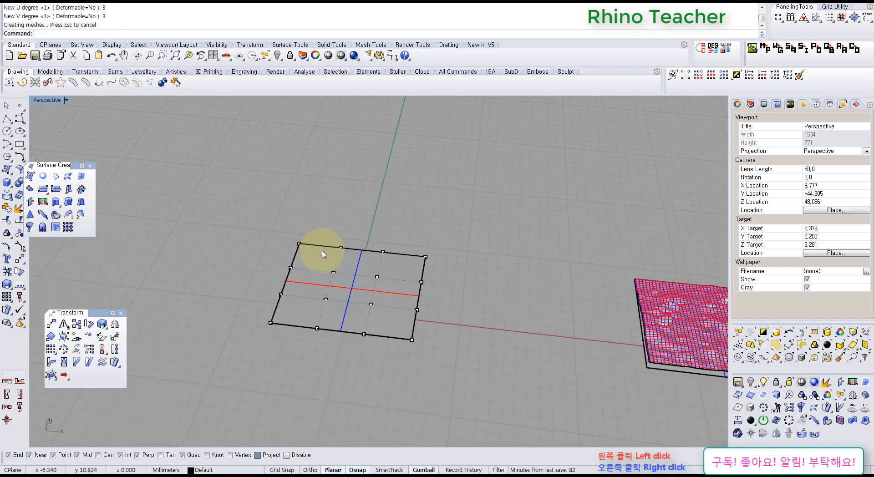
# Examine the control point grid of the degree-3 plane from several angles in the Perspective view.
pyautogui.moveTo(332, 273); pyautogui.dragTo(321, 254, button='right')
pyautogui.scroll(6, 324, 268)
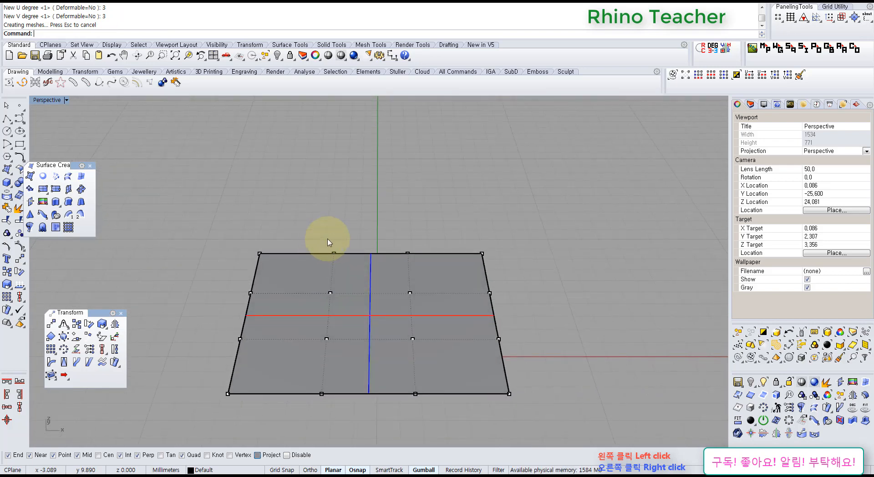
pyautogui.moveTo(381, 279); pyautogui.dragTo(401, 282, button='right')
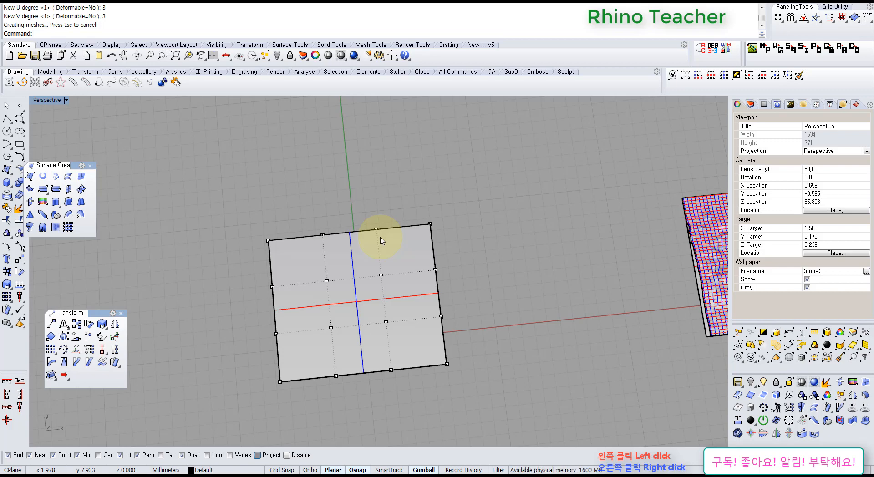
pyautogui.moveTo(492, 343); pyautogui.dragTo(429, 281, button='right')
pyautogui.moveTo(277, 347); pyautogui.dragTo(288, 317, button='right')
pyautogui.scroll(4, 286, 314)
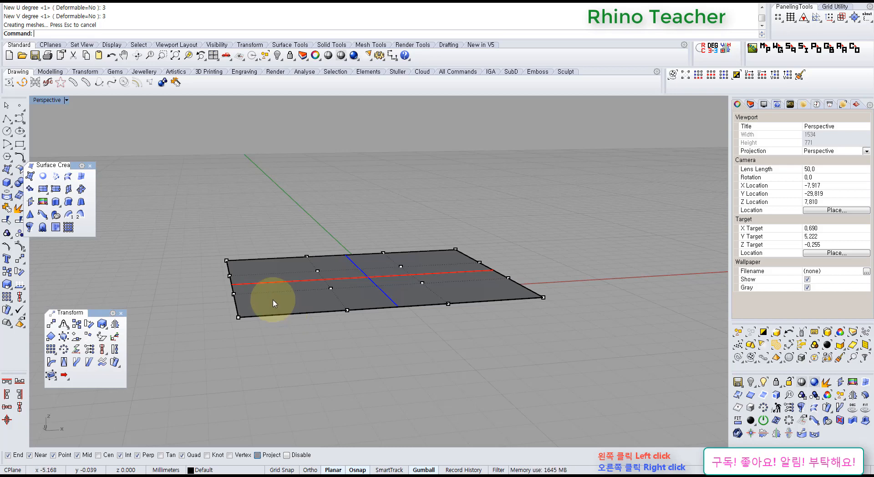
pyautogui.moveTo(289, 309); pyautogui.dragTo(326, 318, button='right')
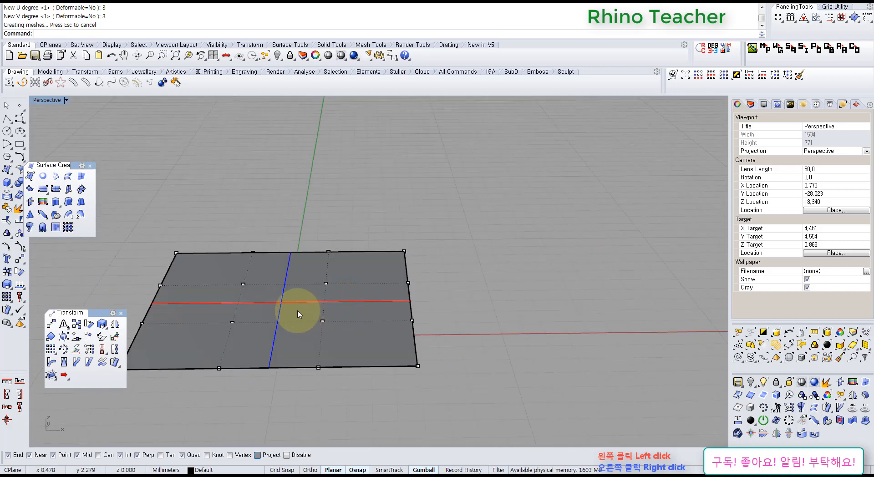
pyautogui.moveTo(298, 314); pyautogui.dragTo(313, 205, button='right')
pyautogui.moveTo(306, 128); pyautogui.dragTo(425, 368)
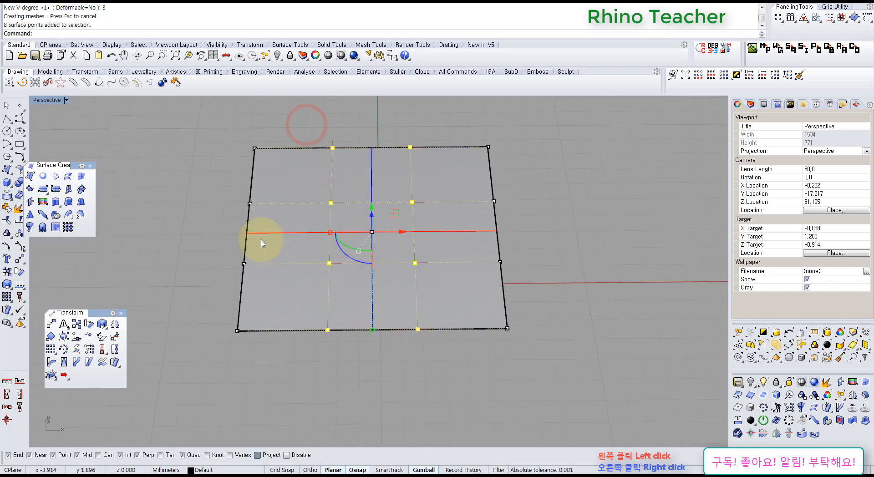
pyautogui.keyDown('shift'); pyautogui.moveTo(279, 230); pyautogui.dragTo(543, 293); pyautogui.keyUp('shift')
pyautogui.moveTo(486, 249); pyautogui.dragTo(356, 230, button='right')
pyautogui.click(374, 211)
# Raise all control points of the plane except the four corners vertically by about 1.2 mm.
pyautogui.scroll(-6, 362, 188)
pyautogui.hotkey('ctrl', 'F1')
pyautogui.scroll(-5, 355, 231)
pyautogui.scroll(10, 246, 237)
pyautogui.moveTo(279, 209); pyautogui.dragTo(556, 290)
pyautogui.keyDown('shift'); pyautogui.moveTo(369, 149); pyautogui.dragTo(446, 377); pyautogui.keyUp('shift')
pyautogui.hotkey('ctrl', 'F4')
pyautogui.moveTo(409, 347); pyautogui.dragTo(353, 263, button='right')
pyautogui.moveTo(352, 264); pyautogui.dragTo(351, 228)
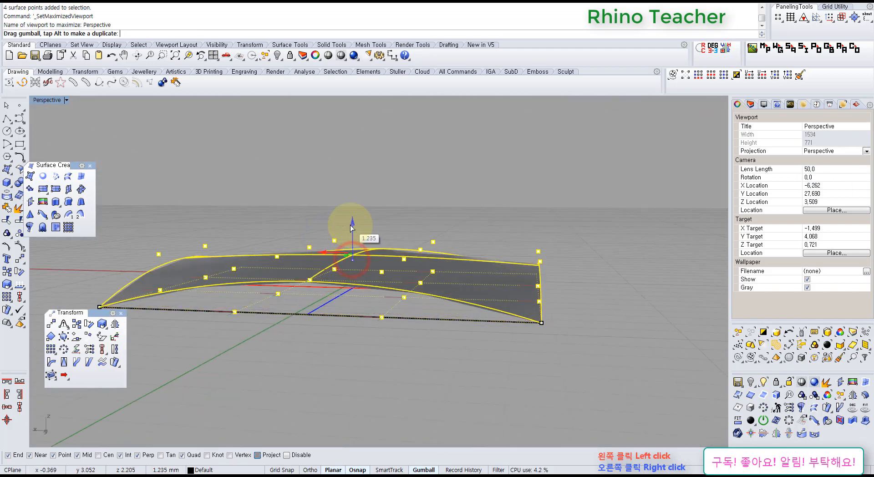
# Raise the four central control points of the surface further to form a dome.
pyautogui.moveTo(306, 207); pyautogui.dragTo(312, 247, button='right')
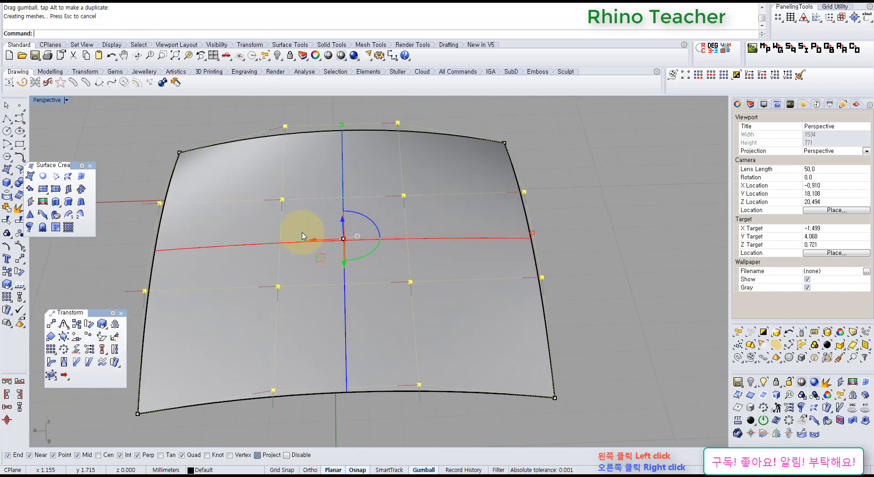
pyautogui.scroll(-6, 303, 233)
pyautogui.moveTo(281, 200); pyautogui.dragTo(286, 231, button='right')
pyautogui.scroll(8, 286, 231)
pyautogui.moveTo(235, 170); pyautogui.dragTo(319, 231)
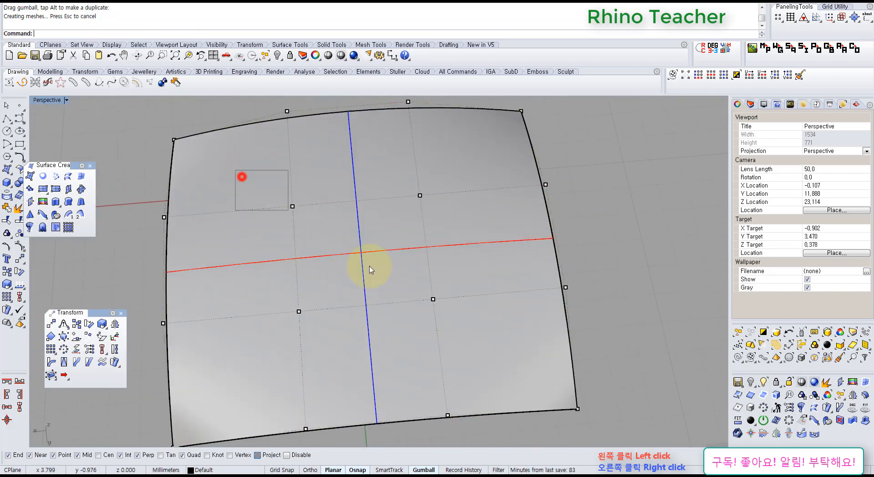
pyautogui.moveTo(468, 343); pyautogui.dragTo(466, 340)
pyautogui.moveTo(460, 314); pyautogui.dragTo(388, 217, button='right')
pyautogui.moveTo(381, 220); pyautogui.dragTo(381, 140)
pyautogui.moveTo(353, 178); pyautogui.dragTo(448, 284, button='right')
# In the Top view, scale the two middle rows of control points outward along X to bulge the side edges.
pyautogui.hotkey('ctrl', 'F1')
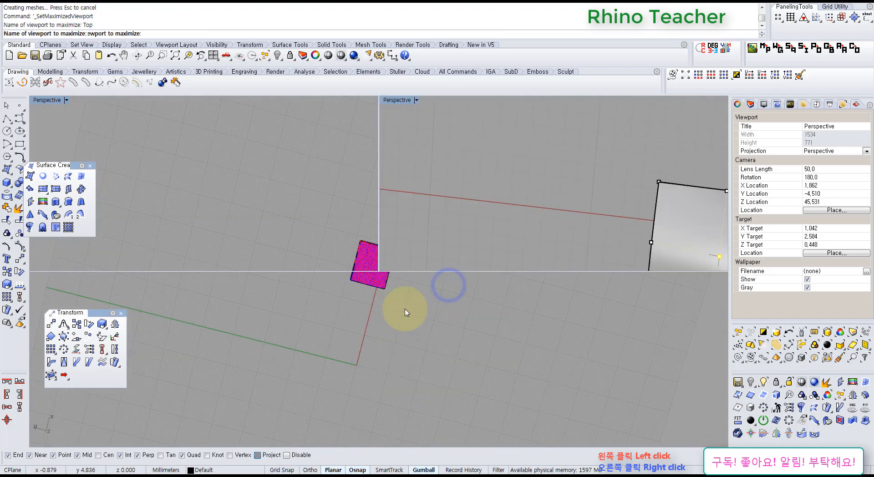
pyautogui.moveTo(370, 283); pyautogui.dragTo(255, 332, button='right')
pyautogui.moveTo(173, 247); pyautogui.dragTo(468, 350)
pyautogui.moveTo(247, 298); pyautogui.dragTo(254, 303, button='right')
pyautogui.moveTo(252, 315); pyautogui.dragTo(240, 315)
pyautogui.click(312, 201)
# Scale the two middle columns of control points outward along Y to bulge the other two edges, and leave point editing.
pyautogui.moveTo(289, 201); pyautogui.dragTo(405, 435)
pyautogui.moveTo(372, 380); pyautogui.dragTo(369, 288, button='right')
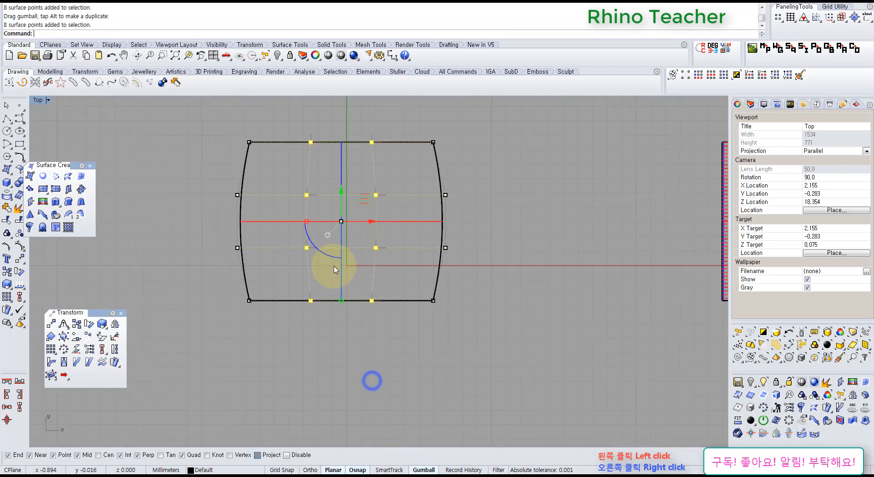
pyautogui.scroll(2, 333, 269)
pyautogui.moveTo(344, 310); pyautogui.dragTo(349, 320)
pyautogui.moveTo(464, 250); pyautogui.dragTo(409, 328, button='right')
pyautogui.hotkey('ctrl', 'F4')
pyautogui.press('Escape')
# Move the domed surface by eye in the Top view so its centre sits near the origin.
pyautogui.moveTo(388, 378); pyautogui.dragTo(277, 313, button='right')
pyautogui.hotkey('ctrl', 'F1')
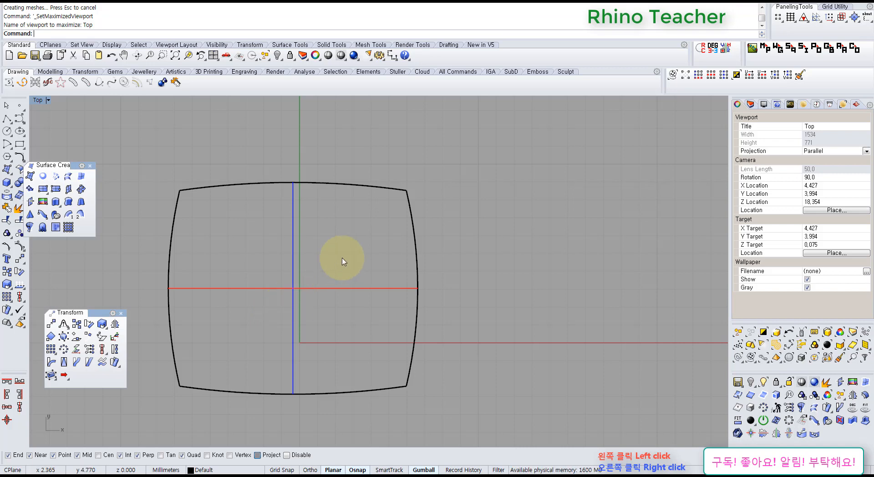
pyautogui.moveTo(361, 269)
pyautogui.mouseDown(button='right')
pyautogui.moveTo(371, 285)
pyautogui.moveTo(399, 281)
pyautogui.mouseUp(button='right')
pyautogui.moveTo(526, 305); pyautogui.dragTo(330, 274)
pyautogui.moveTo(309, 278); pyautogui.dragTo(341, 228, button='right')
pyautogui.moveTo(382, 220); pyautogui.dragTo(389, 276)
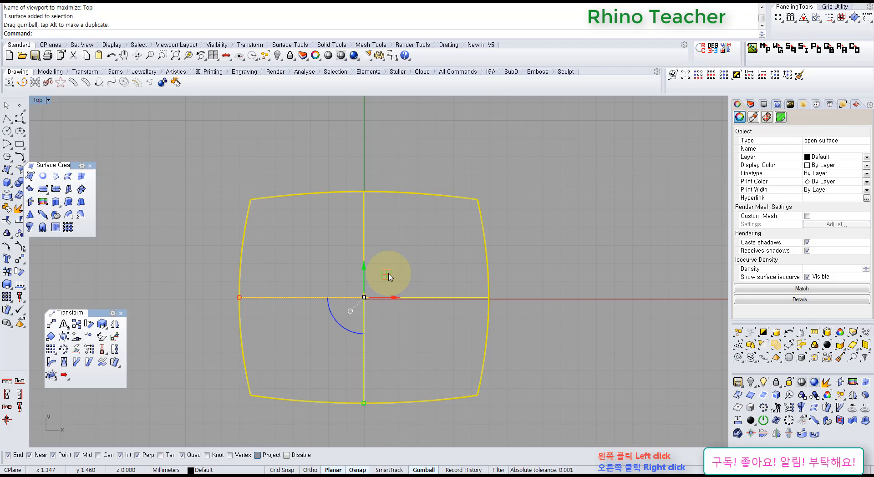
# Align the domed surface concentrically to the origin, using 0 as the alignment point.
pyautogui.moveTo(380, 274); pyautogui.dragTo(303, 298, button='right')
pyautogui.scroll(12, 291, 276)
pyautogui.scroll(-8, 292, 276)
pyautogui.moveTo(410, 263); pyautogui.dragTo(306, 236)
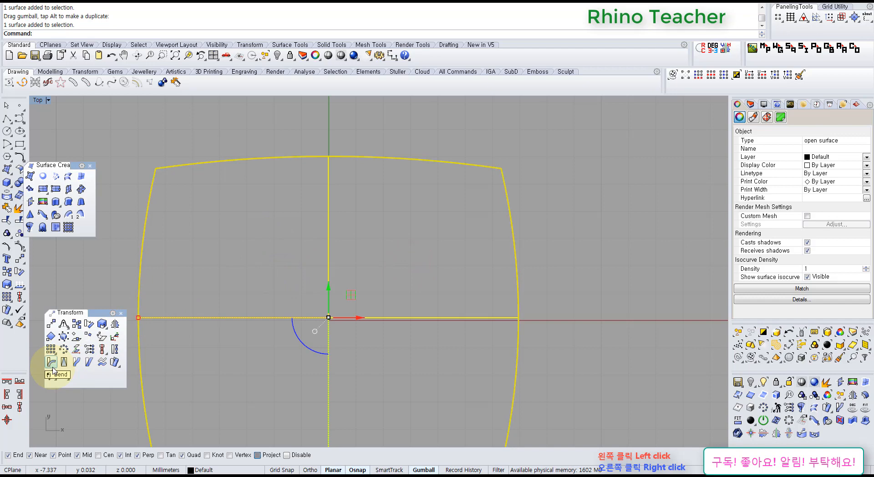
pyautogui.click(205, 283)
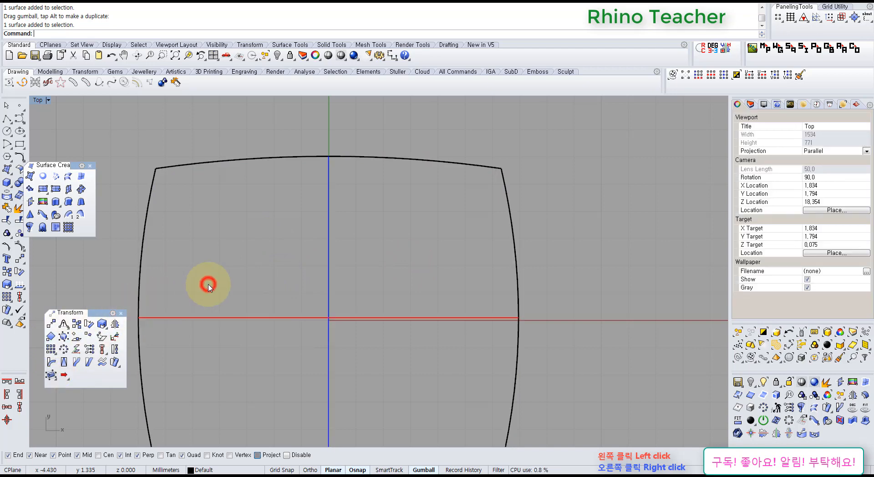
pyautogui.moveTo(368, 283); pyautogui.dragTo(283, 258)
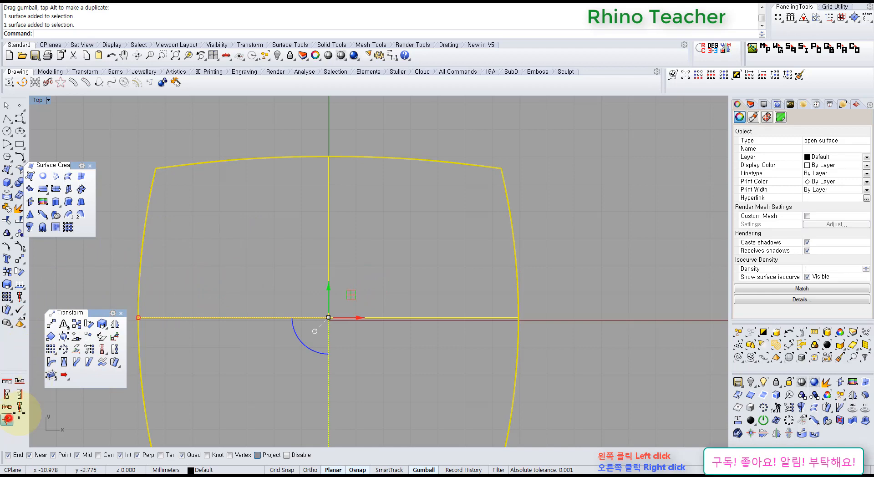
pyautogui.click(7, 419)
pyautogui.write('0')
pyautogui.press('Return')
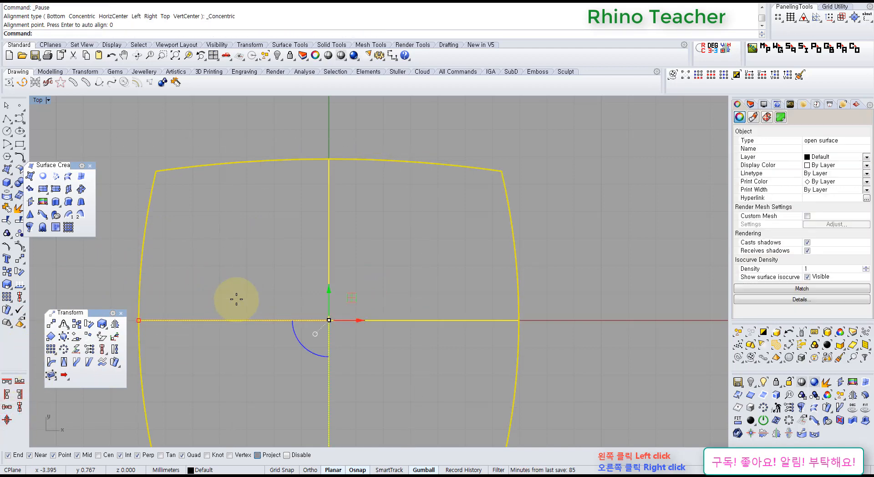
# Move the relief together with its flat base plane to a position beside the domed surface near the X axis.
pyautogui.hotkey('ctrl', 'F4')
pyautogui.click(552, 276)
pyautogui.scroll(-7, 509, 309)
pyautogui.moveTo(495, 379); pyautogui.dragTo(516, 347, button='right')
pyautogui.moveTo(617, 359); pyautogui.dragTo(454, 296)
pyautogui.click(451, 233)
pyautogui.moveTo(414, 232); pyautogui.dragTo(423, 278, button='right')
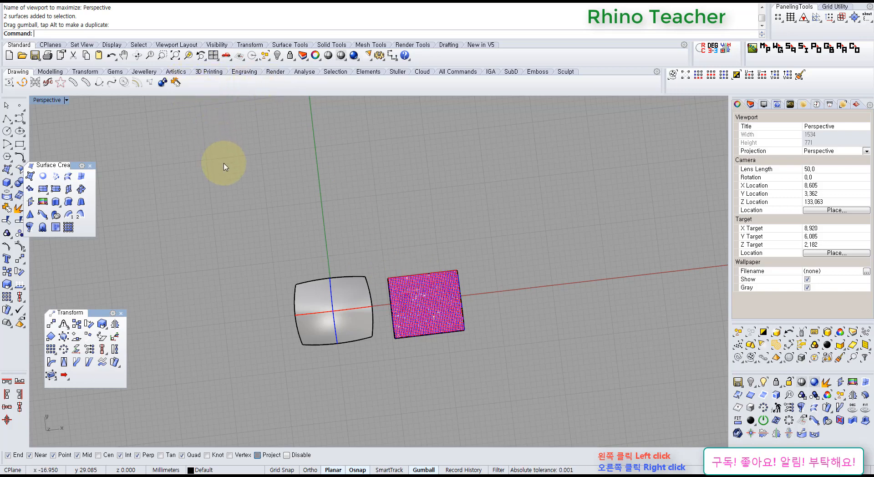
# Examine the relief, its base plane and the domed surface side by side in the Perspective view.
pyautogui.moveTo(400, 258); pyautogui.dragTo(354, 319, button='right')
pyautogui.scroll(3, 384, 307)
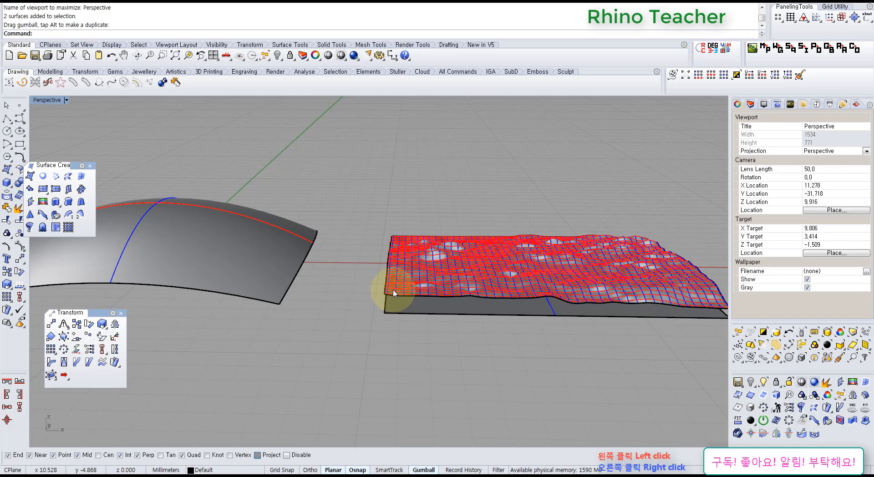
pyautogui.keyDown('shift'); pyautogui.moveTo(497, 335); pyautogui.dragTo(428, 309, button='right'); pyautogui.keyUp('shift')
pyautogui.scroll(-8, 429, 310)
pyautogui.moveTo(419, 275); pyautogui.dragTo(408, 320, button='right')
pyautogui.scroll(8, 408, 319)
pyautogui.moveTo(456, 335); pyautogui.dragTo(430, 315, button='right')
# Flow a copy of the relief along the domed surface, matching the base plane's front low-X corner to the dome's corresponding corner.
pyautogui.click(387, 314)
pyautogui.scroll(-5, 391, 328)
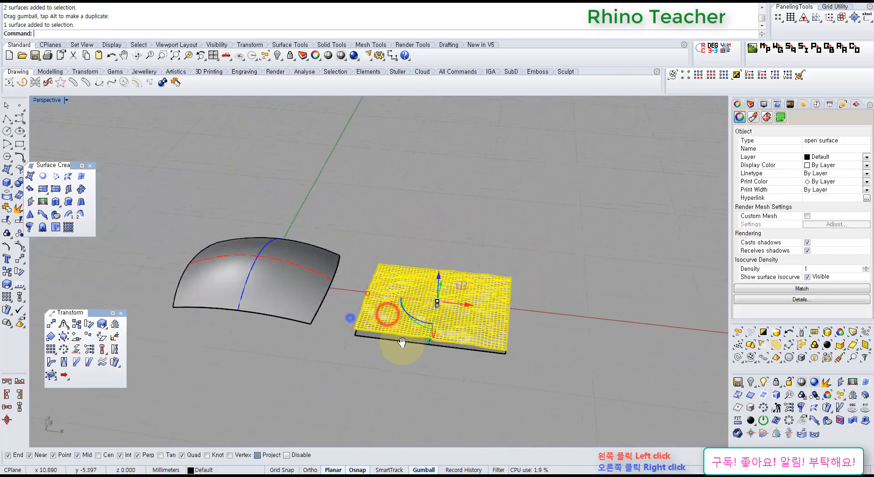
pyautogui.moveTo(347, 315); pyautogui.dragTo(233, 341, button='right')
pyautogui.click(112, 362)
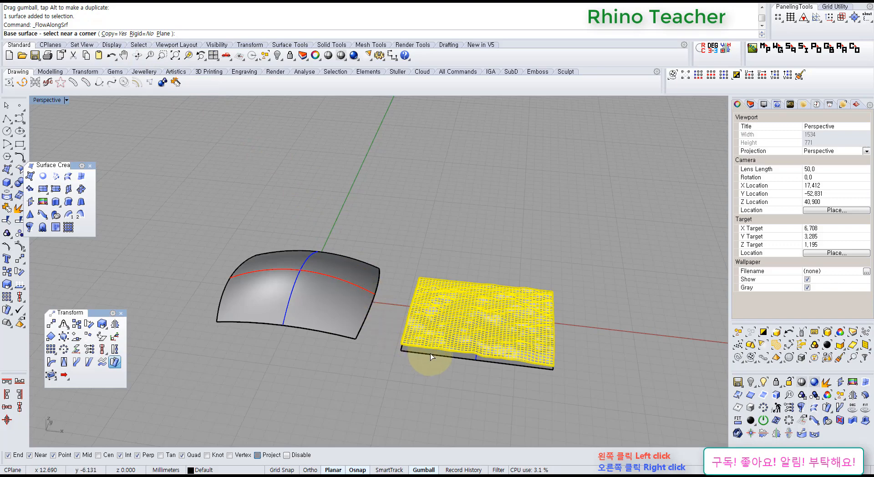
pyautogui.keyDown('shift'); pyautogui.moveTo(502, 340); pyautogui.dragTo(410, 306, button='right'); pyautogui.keyUp('shift')
pyautogui.moveTo(313, 302); pyautogui.dragTo(321, 340, button='right')
pyautogui.scroll(4, 320, 342)
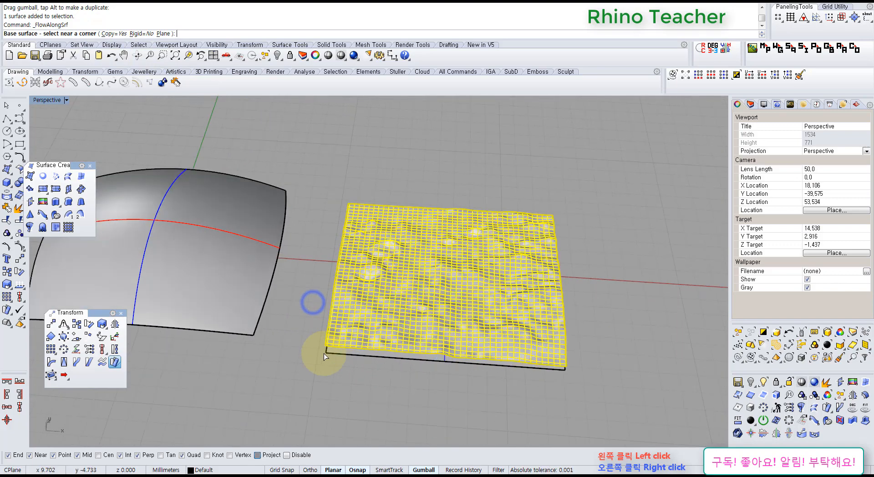
pyautogui.scroll(3, 321, 342)
pyautogui.click(333, 369)
pyautogui.scroll(-12, 334, 367)
pyautogui.keyDown('shift'); pyautogui.moveTo(190, 339); pyautogui.dragTo(286, 348, button='right'); pyautogui.keyUp('shift')
pyautogui.scroll(9, 285, 347)
pyautogui.click(302, 353)
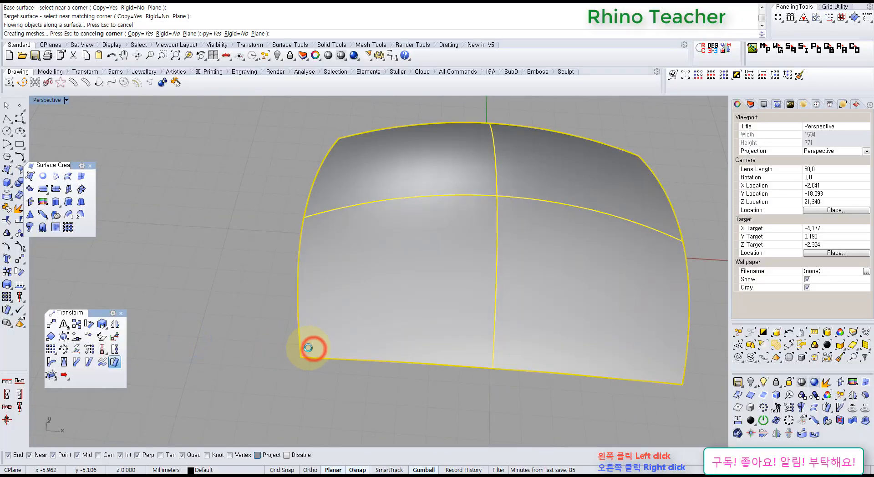
# Inspect the relief copy flowed onto the domed surface, and delete it.
pyautogui.moveTo(454, 293); pyautogui.dragTo(393, 256, button='right')
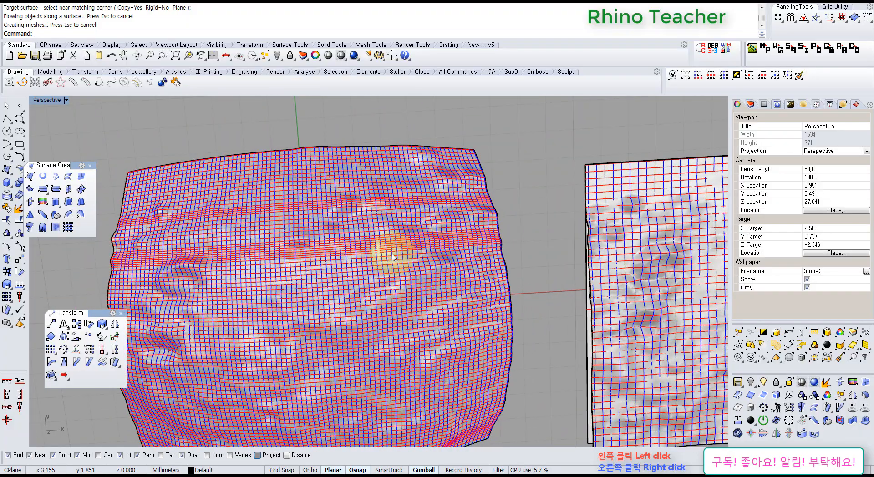
pyautogui.moveTo(344, 334); pyautogui.dragTo(335, 234, button='right')
pyautogui.click(336, 235)
pyautogui.press('Delete')
# Turn on the control points of the domed surface.
pyautogui.moveTo(383, 402); pyautogui.dragTo(216, 217)
pyautogui.moveTo(254, 247); pyautogui.dragTo(268, 315, button='right')
pyautogui.press('F10')
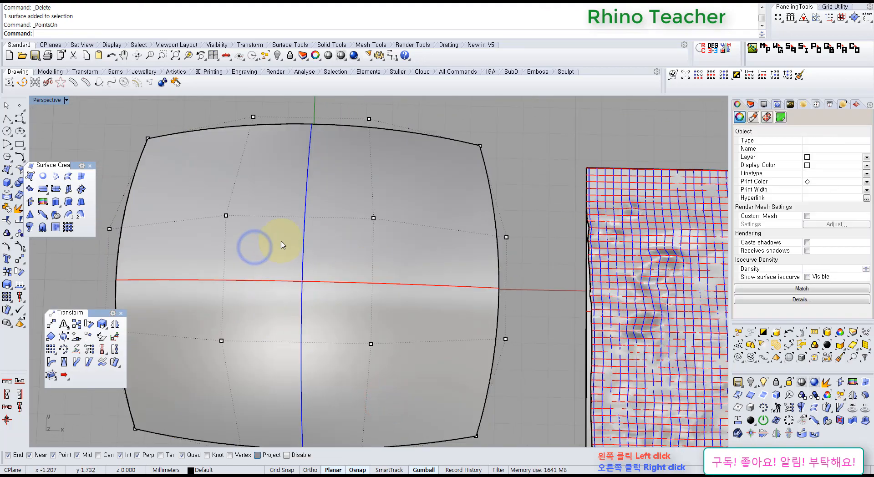
# Try moving the two middle columns of the dome's control points, and undo the move.
pyautogui.hotkey('ctrl', 'F1')
pyautogui.moveTo(277, 141); pyautogui.dragTo(366, 342)
pyautogui.scroll(4, 318, 303)
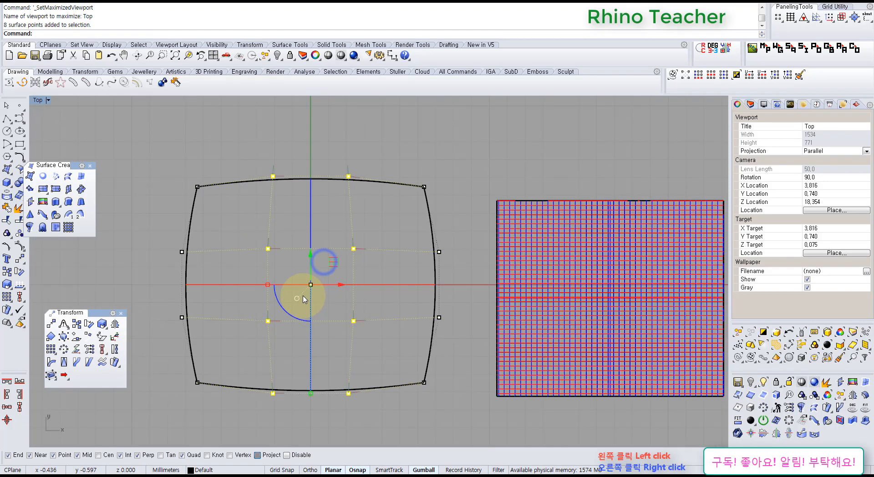
pyautogui.hotkey('ctrl', 'F4')
pyautogui.moveTo(320, 286); pyautogui.dragTo(252, 184, button='right')
pyautogui.scroll(8, 252, 183)
pyautogui.keyDown('shift'); pyautogui.moveTo(295, 206); pyautogui.dragTo(256, 389, button='right'); pyautogui.keyUp('shift')
pyautogui.scroll(-8, 256, 389)
pyautogui.moveTo(303, 307); pyautogui.dragTo(285, 273, button='right')
pyautogui.moveTo(323, 257); pyautogui.dragTo(306, 238)
pyautogui.hotkey('ctrl', 'z')
# Raise the four central control points to heighten the dome, scale them outward, and turn the control points off.
pyautogui.moveTo(271, 221); pyautogui.dragTo(293, 278, button='right')
pyautogui.click(273, 255)
pyautogui.moveTo(264, 250); pyautogui.dragTo(468, 416)
pyautogui.moveTo(438, 334); pyautogui.dragTo(331, 221, button='right')
pyautogui.moveTo(332, 221); pyautogui.dragTo(317, 206)
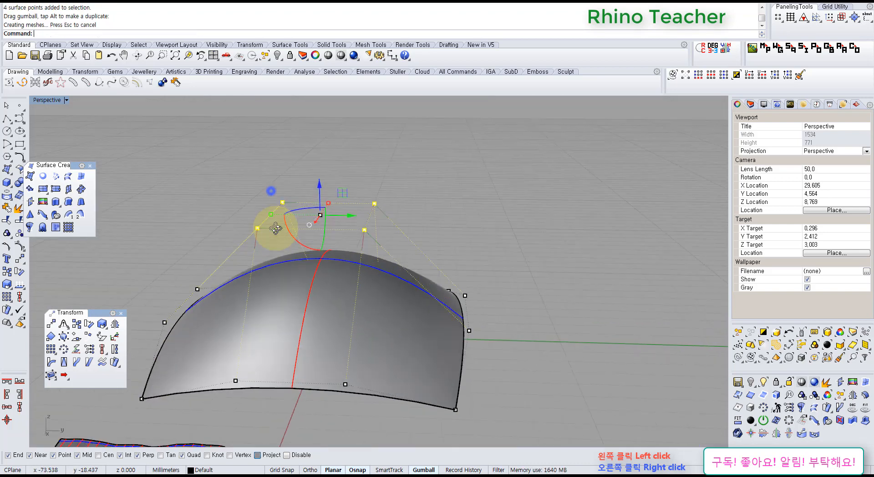
pyautogui.moveTo(275, 223); pyautogui.dragTo(261, 255, button='right')
pyautogui.keyDown('shift'); pyautogui.moveTo(261, 255); pyautogui.dragTo(233, 251); pyautogui.keyUp('shift')
pyautogui.moveTo(199, 339); pyautogui.dragTo(321, 242, button='right')
pyautogui.press('Escape')
pyautogui.press('Escape')
# Examine the reshaped dome beside the relief and its base plane.
pyautogui.scroll(-8, 320, 263)
pyautogui.moveTo(378, 234); pyautogui.dragTo(412, 324, button='right')
pyautogui.keyDown('shift'); pyautogui.moveTo(452, 302); pyautogui.dragTo(367, 336, button='right'); pyautogui.keyUp('shift')
pyautogui.moveTo(390, 348); pyautogui.dragTo(342, 307, button='right')
pyautogui.scroll(6, 342, 307)
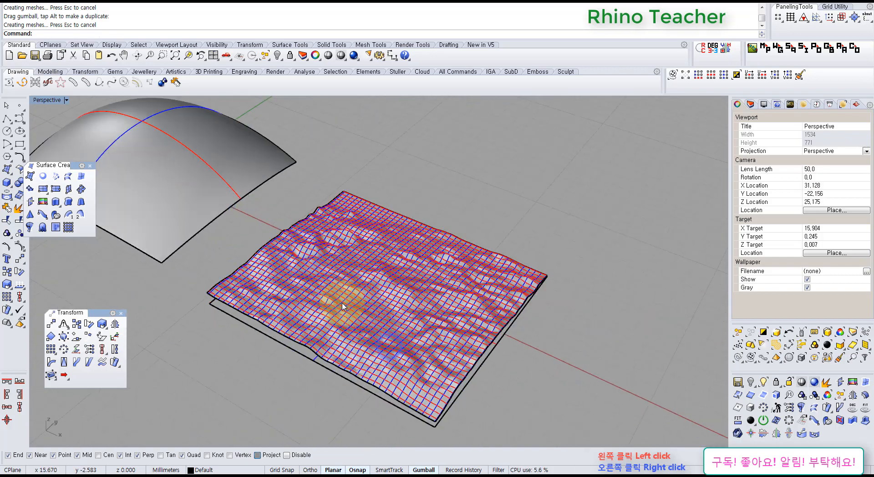
pyautogui.keyDown('shift'); pyautogui.moveTo(255, 298); pyautogui.dragTo(336, 303, button='right'); pyautogui.keyUp('shift')
pyautogui.moveTo(262, 251); pyautogui.dragTo(299, 269, button='right')
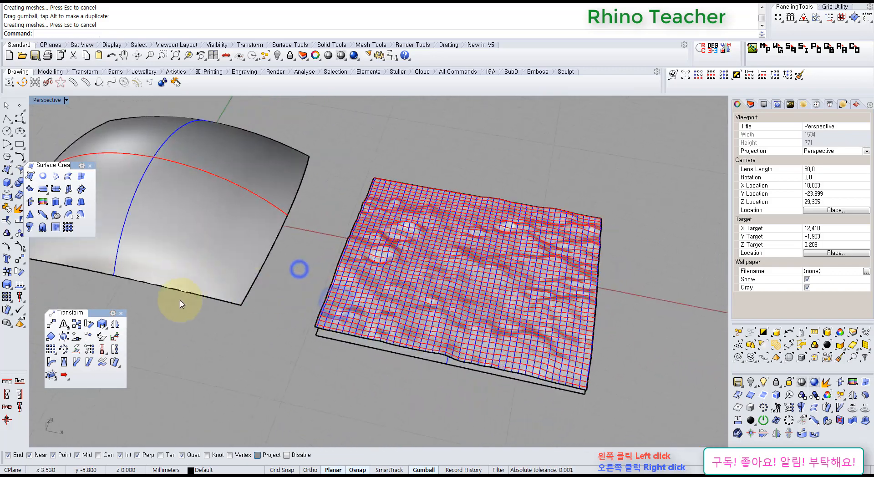
# Close the floating surface creation tools and keep the transform tools floating over the viewport.
pyautogui.click(121, 313)
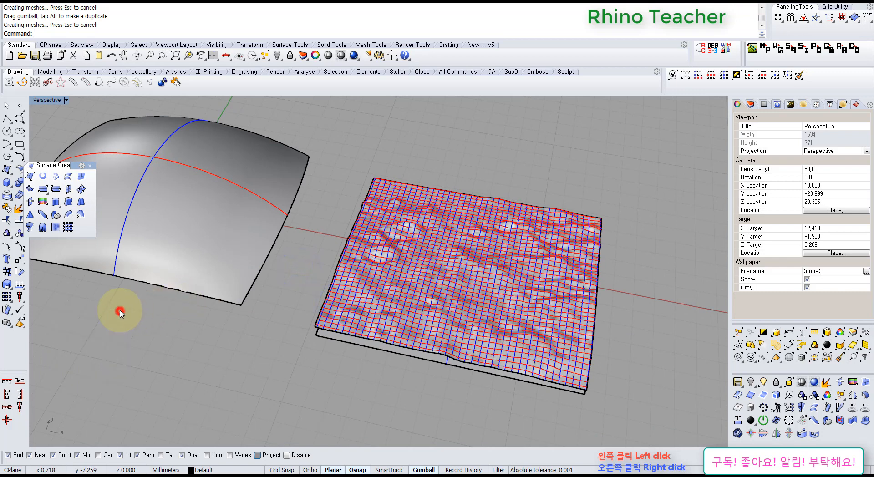
pyautogui.click(90, 166)
pyautogui.click(20, 257)
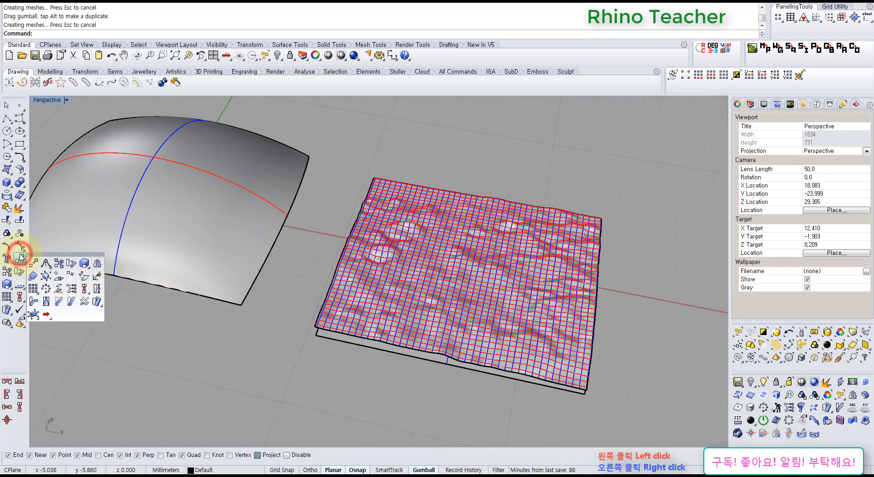
pyautogui.moveTo(44, 255); pyautogui.dragTo(67, 305)
# Flow the moon relief along the domed surface, picking matching near corners of the flat base plane and the dome.
pyautogui.moveTo(330, 343); pyautogui.dragTo(313, 300, button='right')
pyautogui.scroll(-6, 325, 316)
pyautogui.keyDown('shift'); pyautogui.moveTo(343, 332); pyautogui.dragTo(353, 337, button='right'); pyautogui.keyUp('shift')
pyautogui.scroll(4, 314, 321)
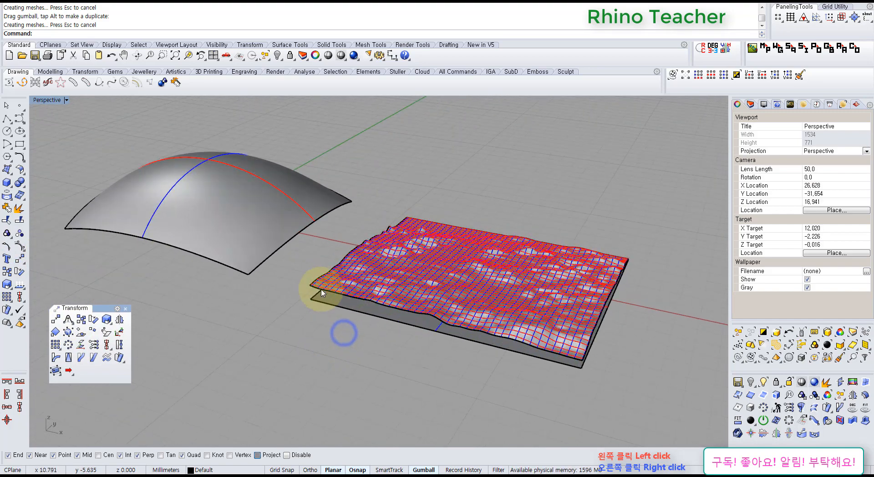
pyautogui.click(316, 290)
pyautogui.click(118, 357)
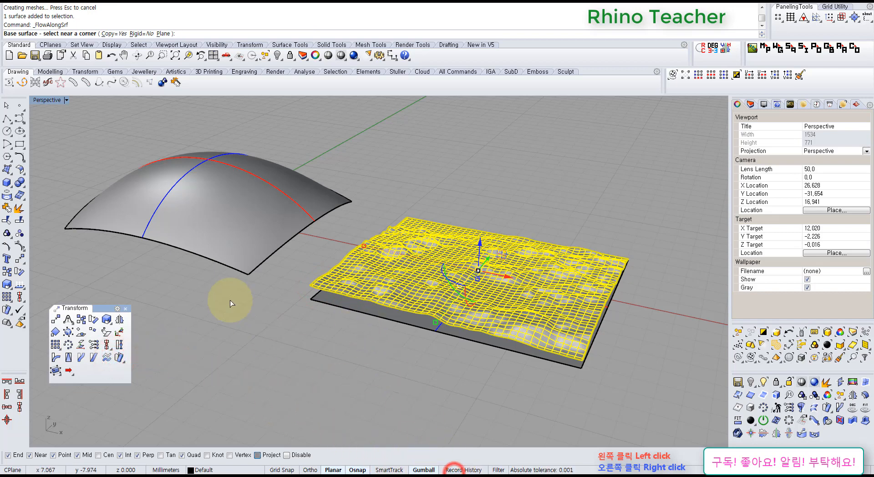
pyautogui.click(329, 292)
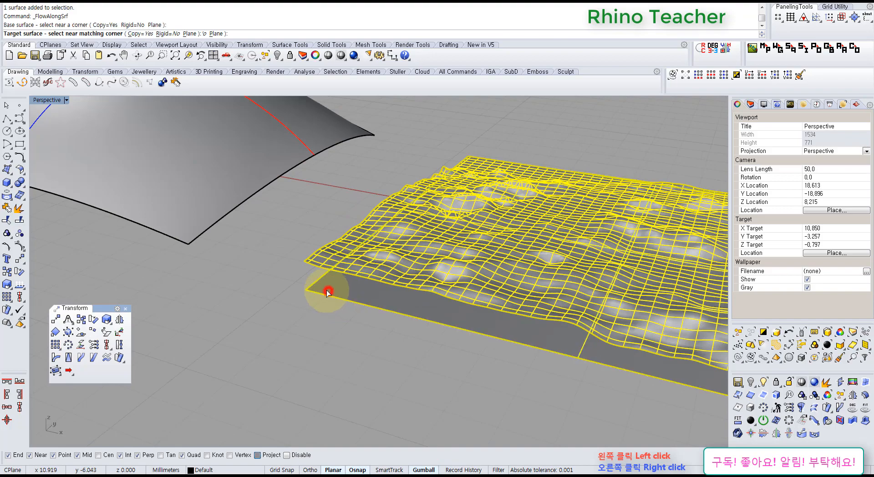
pyautogui.scroll(-6, 328, 291)
pyautogui.moveTo(179, 216); pyautogui.dragTo(393, 220, button='right')
pyautogui.scroll(8, 357, 310)
pyautogui.click(330, 354)
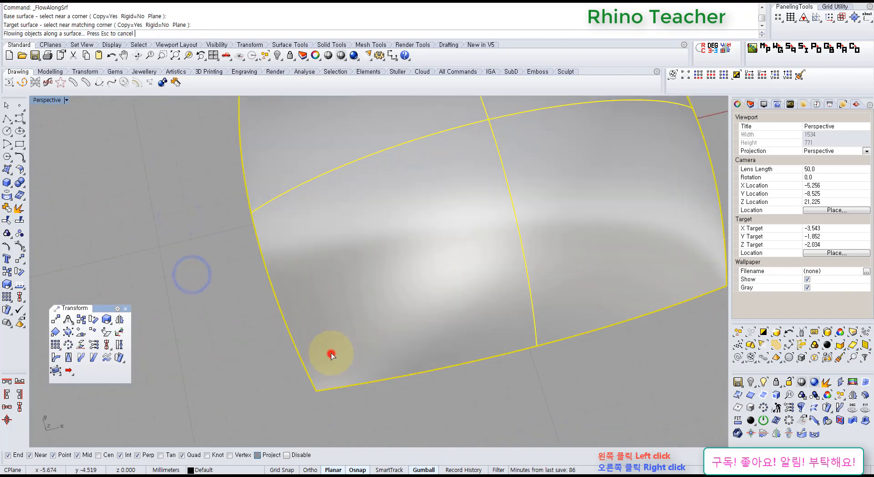
# Hide the domed surface and the original flat relief with its base plane, leaving the wrapped relief.
pyautogui.moveTo(375, 352); pyautogui.dragTo(337, 195, button='right')
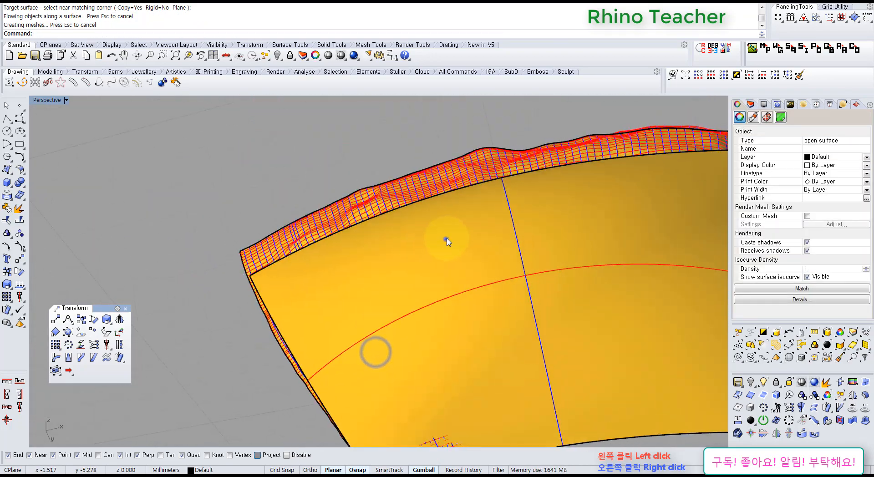
pyautogui.keyDown('shift'); pyautogui.moveTo(445, 239); pyautogui.dragTo(308, 239, button='right'); pyautogui.keyUp('shift')
pyautogui.scroll(-2, 308, 238)
pyautogui.click(308, 239)
pyautogui.scroll(-6, 309, 238)
pyautogui.moveTo(404, 236); pyautogui.dragTo(425, 314, button='right')
pyautogui.moveTo(576, 369); pyautogui.dragTo(463, 249)
pyautogui.hotkey('ctrl', 'h')
pyautogui.moveTo(399, 212); pyautogui.dragTo(400, 272, button='right')
# Draw a horizontal line about 18 mm long across the wrapped relief in the Front view.
pyautogui.hotkey('ctrl', 'F2')
pyautogui.scroll(-17, 285, 269)
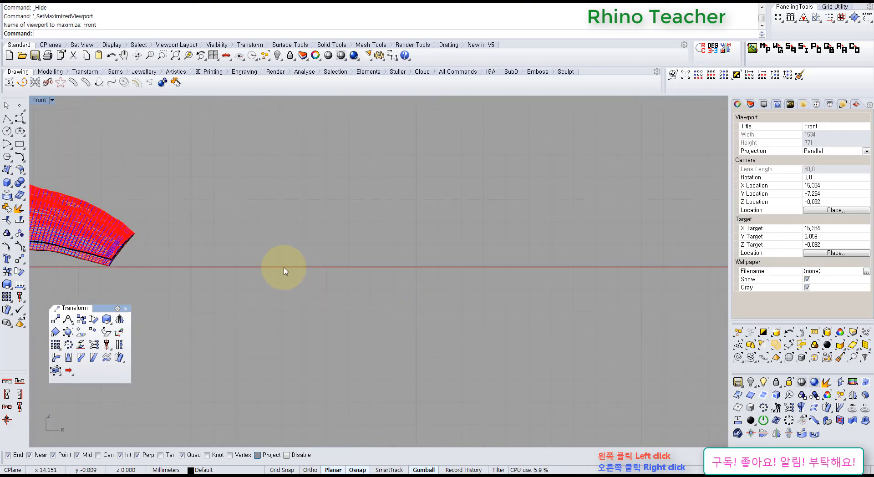
pyautogui.moveTo(156, 252); pyautogui.dragTo(353, 292, button='right')
pyautogui.scroll(8, 426, 295)
pyautogui.moveTo(423, 294); pyautogui.dragTo(304, 315, button='right')
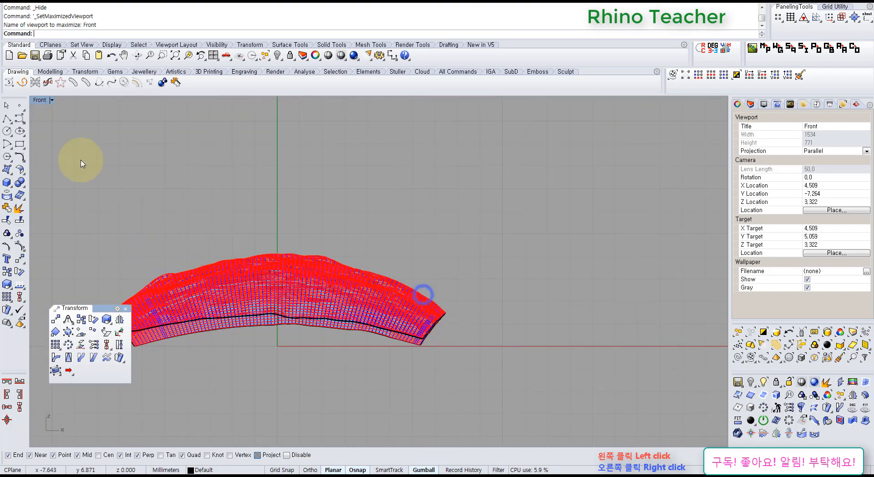
pyautogui.click(11, 123)
pyautogui.moveTo(227, 250); pyautogui.dragTo(291, 204, button='right')
pyautogui.scroll(6, 228, 239)
pyautogui.scroll(-6, 155, 262)
pyautogui.click(122, 269)
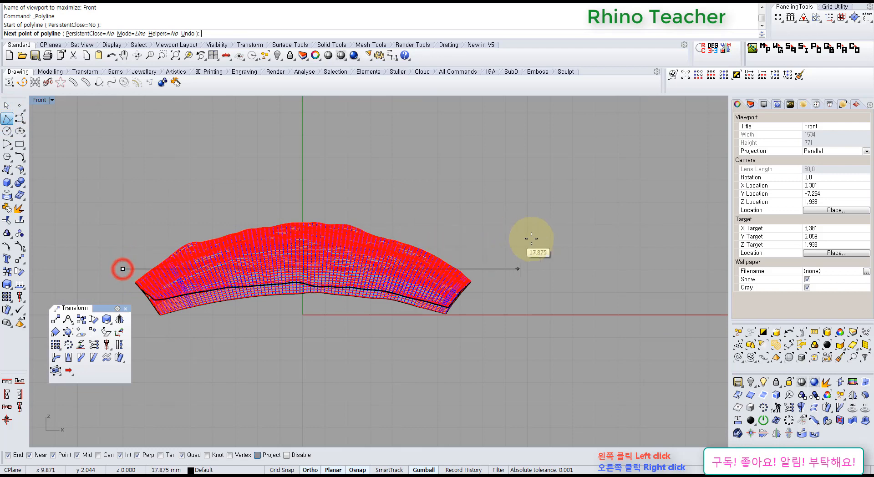
pyautogui.click(527, 236)
pyautogui.rightClick(529, 238)
# Split the wrapped relief with the horizontal line, and delete the lower piece and the cutting line.
pyautogui.moveTo(426, 193); pyautogui.dragTo(322, 244)
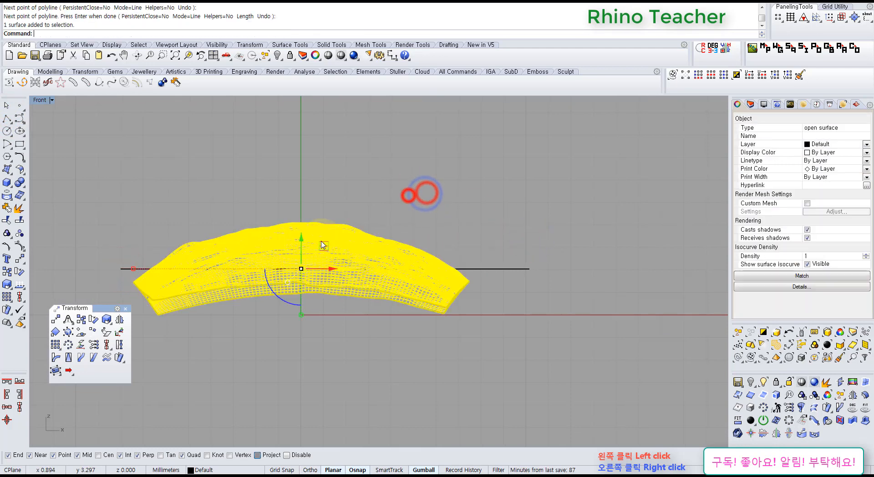
pyautogui.hotkey('ctrl', 'shift', 's')
pyautogui.rightClick(501, 205)
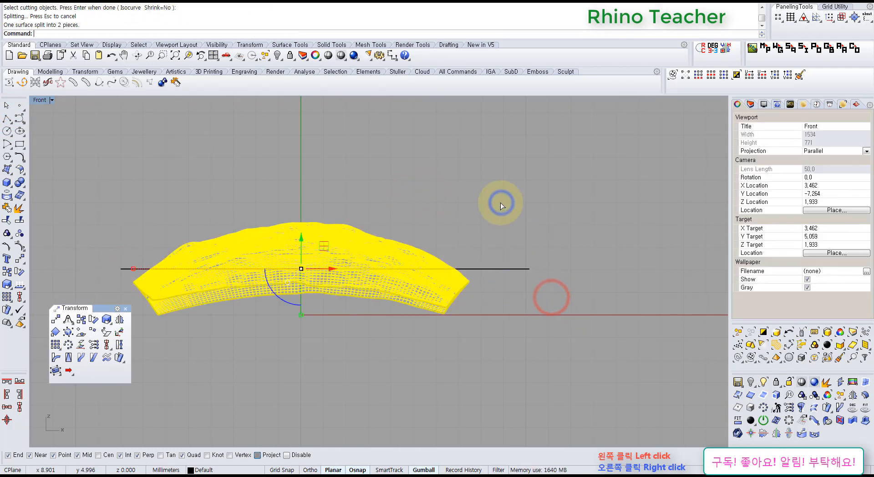
pyautogui.click(542, 323)
pyautogui.click(409, 299)
pyautogui.press('Delete')
pyautogui.moveTo(449, 266); pyautogui.dragTo(383, 275, button='right')
pyautogui.moveTo(476, 304); pyautogui.dragTo(423, 233)
pyautogui.moveTo(392, 220); pyautogui.dragTo(361, 277, button='right')
# Examine the trimmed relief in the Perspective and Top views.
pyautogui.hotkey('ctrl', 'F4')
pyautogui.moveTo(341, 213)
pyautogui.mouseDown(button='right')
pyautogui.moveTo(349, 283)
pyautogui.moveTo(335, 249)
pyautogui.moveTo(341, 216)
pyautogui.mouseUp(button='right')
pyautogui.scroll(6, 400, 209)
pyautogui.moveTo(478, 219); pyautogui.dragTo(430, 247, button='right')
pyautogui.hotkey('ctrl', 'F1')
pyautogui.scroll(4, 441, 277)
pyautogui.scroll(4, 441, 275)
pyautogui.scroll(-8, 454, 207)
# Set the Top view to Shaded display and examine the relief without wires in the Top and Perspective views.
pyautogui.click(505, 227)
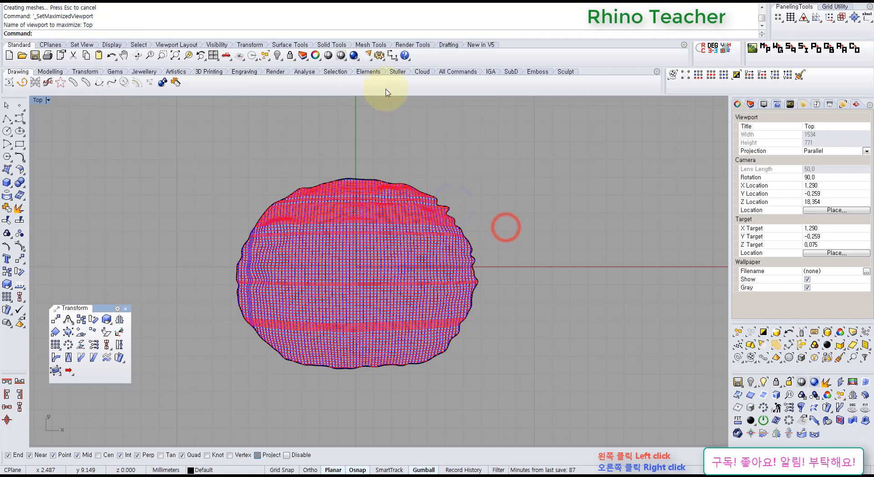
pyautogui.click(340, 55)
pyautogui.moveTo(414, 163); pyautogui.dragTo(364, 171, button='right')
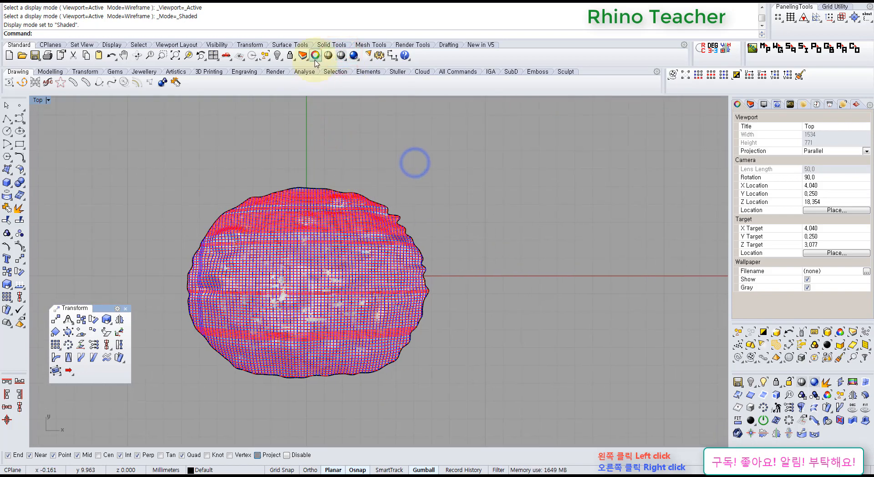
pyautogui.click(328, 55)
pyautogui.hotkey('ctrl', 'F4')
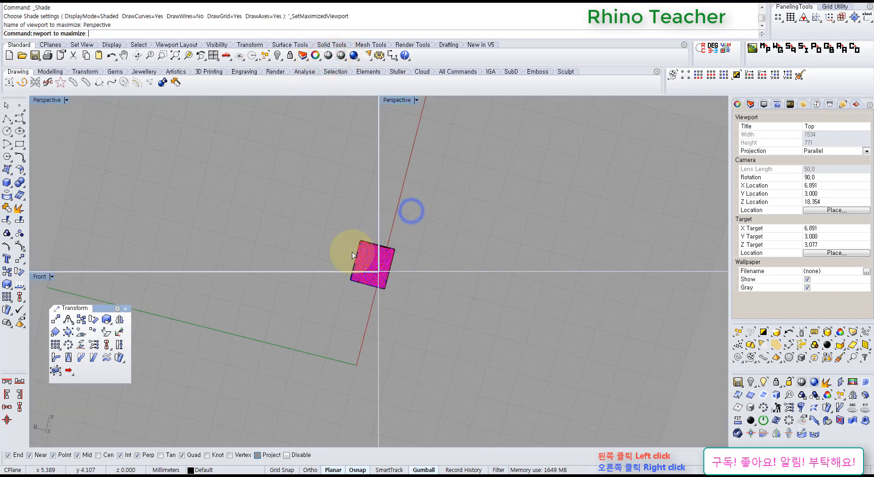
pyautogui.moveTo(403, 268); pyautogui.dragTo(419, 225, button='right')
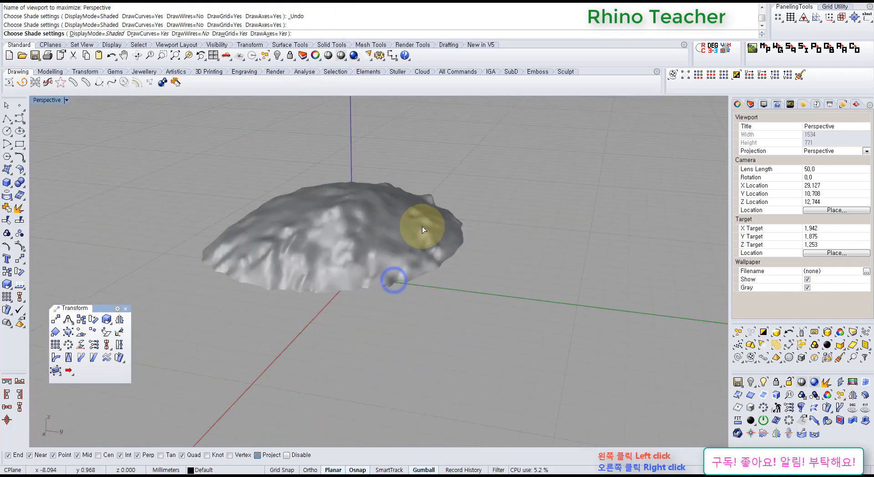
# Undo the deletions and the split of the wrapped relief, and delete the cutting line.
pyautogui.hotkey('ctrl', 'z')
pyautogui.hotkey('ctrl', 'z')
pyautogui.hotkey('ctrl', 'z')
pyautogui.click(540, 238)
pyautogui.moveTo(296, 233); pyautogui.dragTo(316, 342, button='right')
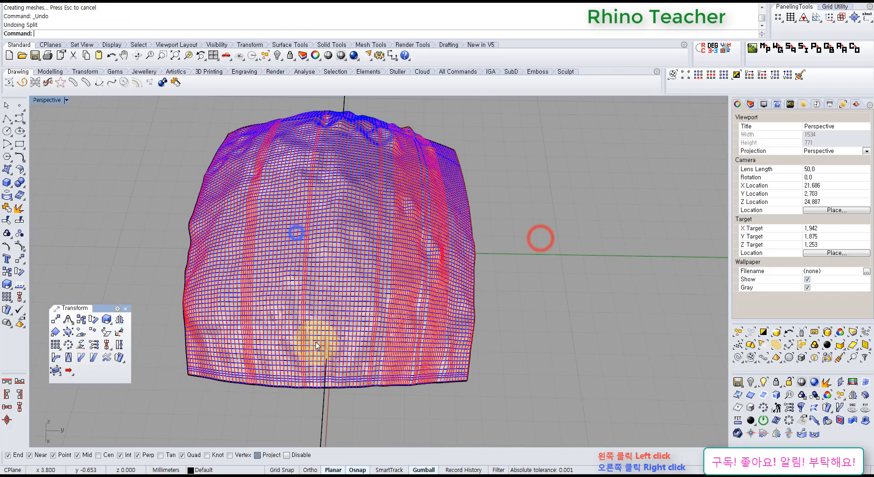
pyautogui.click(349, 431)
pyautogui.moveTo(296, 414); pyautogui.dragTo(373, 159, button='right')
pyautogui.press('Delete')
pyautogui.moveTo(357, 247)
pyautogui.mouseDown(button='right')
pyautogui.moveTo(255, 171)
pyautogui.moveTo(392, 194)
pyautogui.moveTo(179, 286)
pyautogui.mouseUp(button='right')
# Close the floating transform tools and delete the whole wrapped relief in the Top view.
pyautogui.click(126, 312)
pyautogui.moveTo(287, 236); pyautogui.dragTo(288, 214, button='right')
pyautogui.hotkey('ctrl', 'F1')
pyautogui.moveTo(374, 337); pyautogui.dragTo(203, 211)
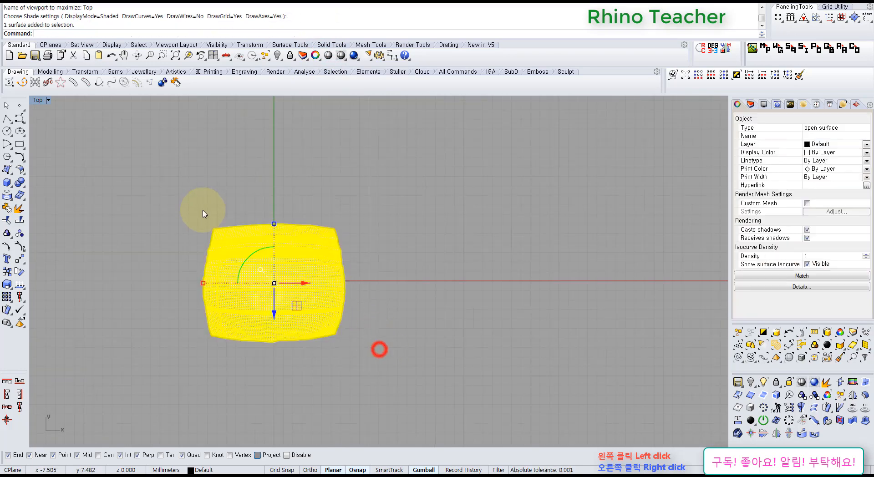
pyautogui.press('Delete')
pyautogui.moveTo(154, 234); pyautogui.dragTo(138, 210, button='right')
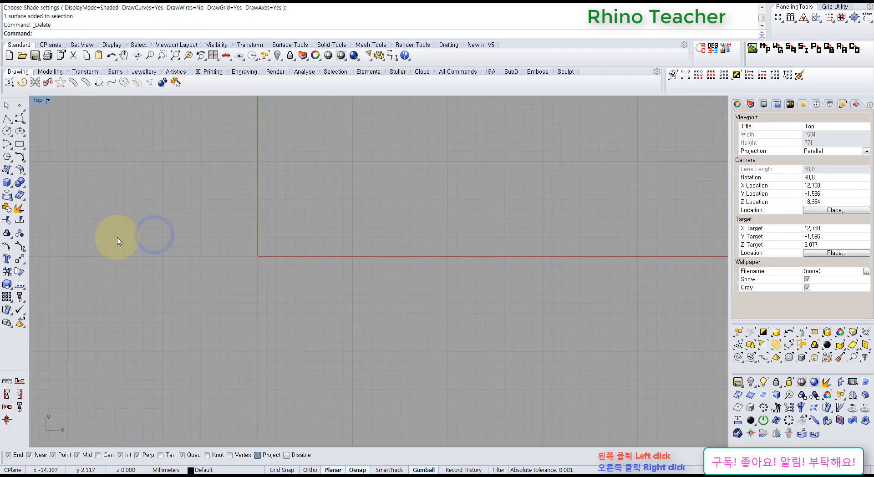
pyautogui.click(8, 182)
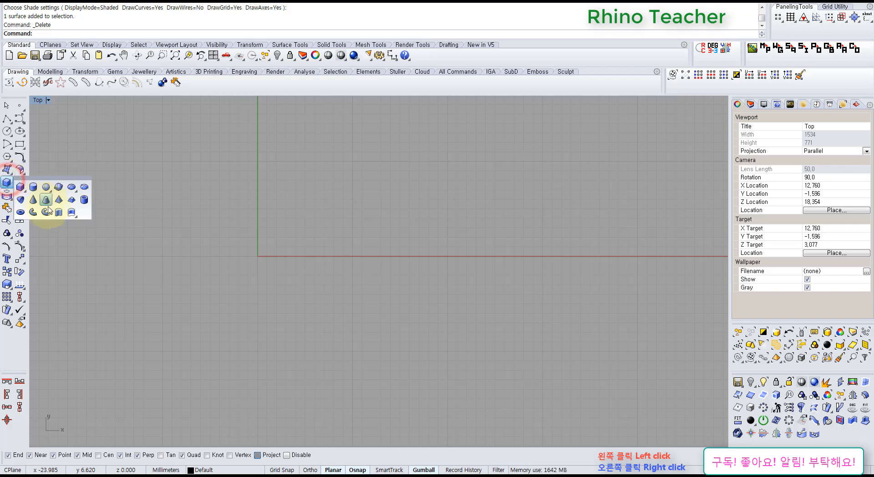
pyautogui.click(21, 212)
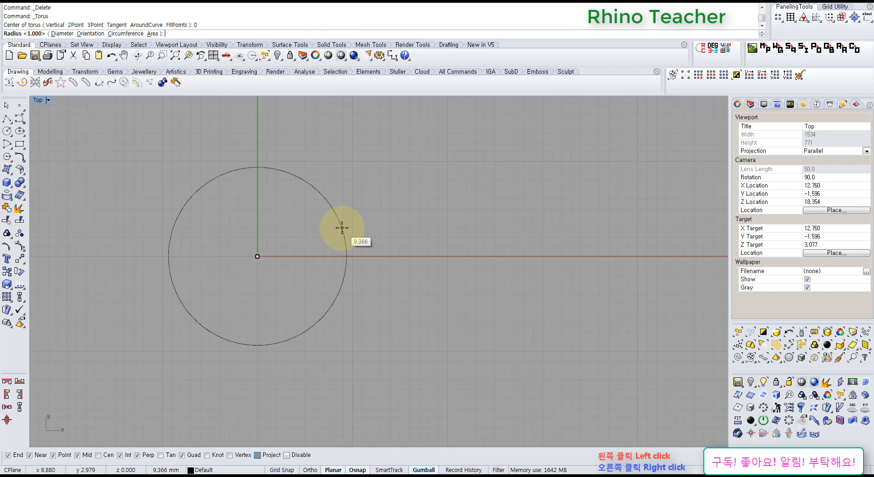
pyautogui.scroll(4, 271, 255)
pyautogui.click(267, 257)
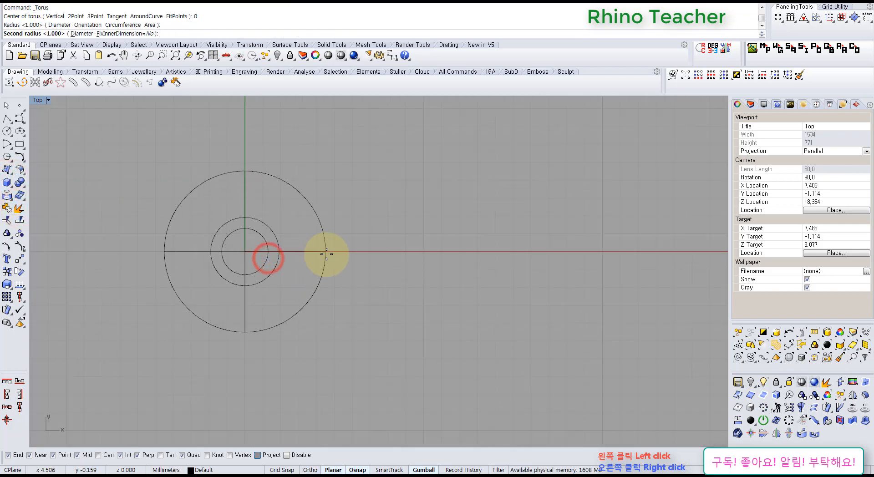
pyautogui.scroll(-3, 325, 253)
pyautogui.press('Escape')
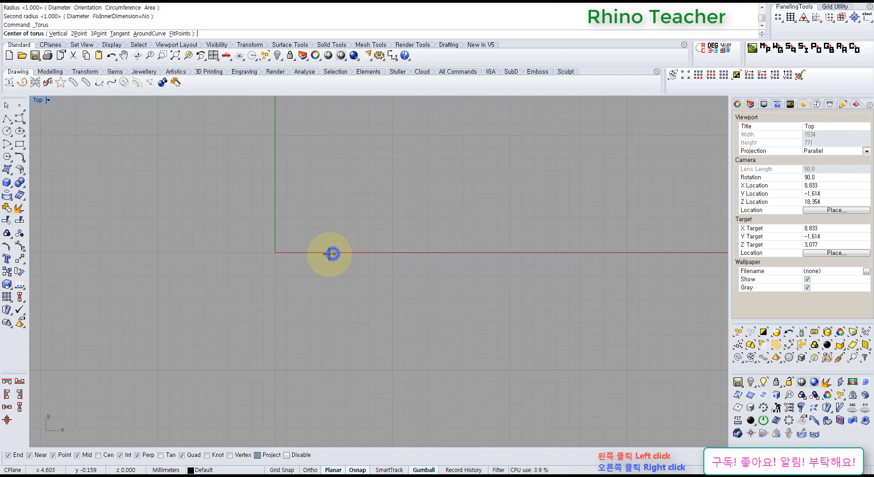
pyautogui.rightClick(329, 254)
pyautogui.click(297, 250)
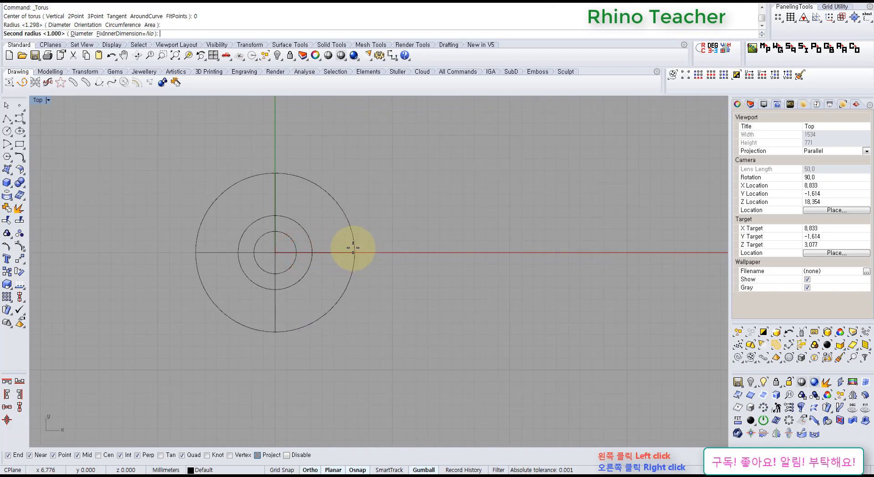
pyautogui.click(357, 250)
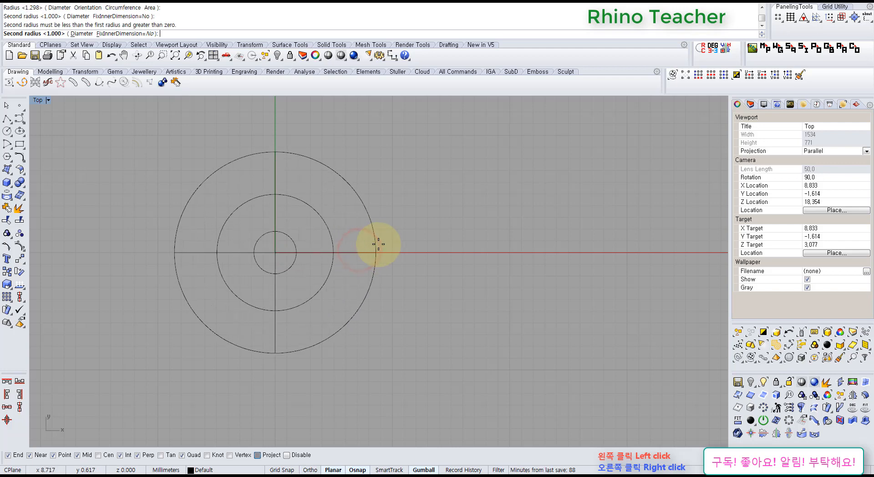
pyautogui.press('Escape')
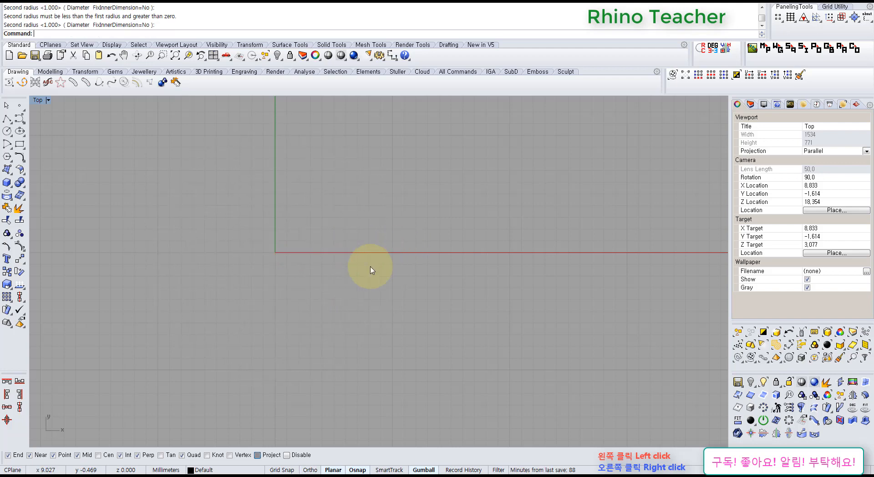
# Start a torus centred on the origin and define its first size by diameter in the Perspective view.
pyautogui.hotkey('ctrl', 'F4')
pyautogui.moveTo(304, 296); pyautogui.dragTo(307, 210, button='right')
pyautogui.keyDown('shift'); pyautogui.moveTo(315, 224); pyautogui.dragTo(355, 293, button='right'); pyautogui.keyUp('shift')
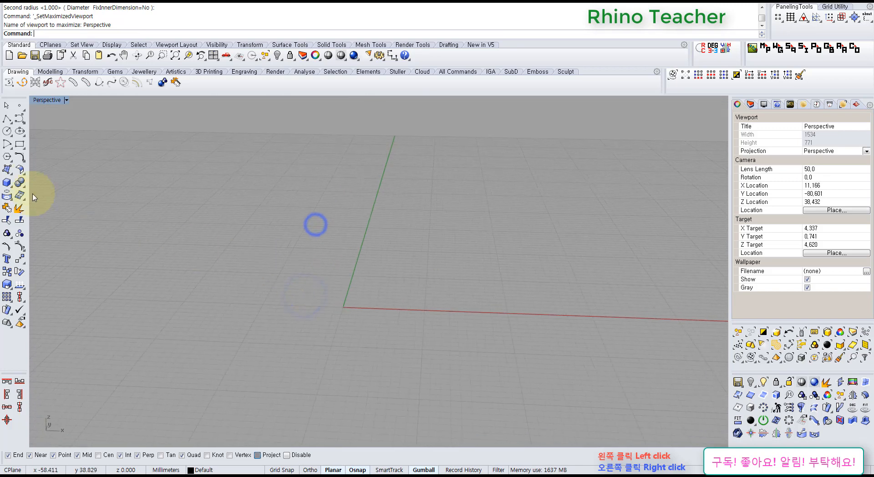
pyautogui.click(10, 181)
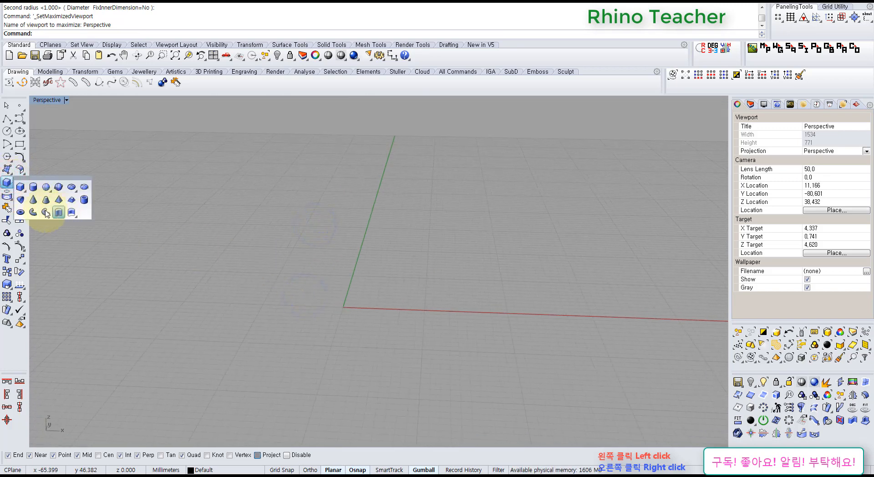
pyautogui.click(20, 212)
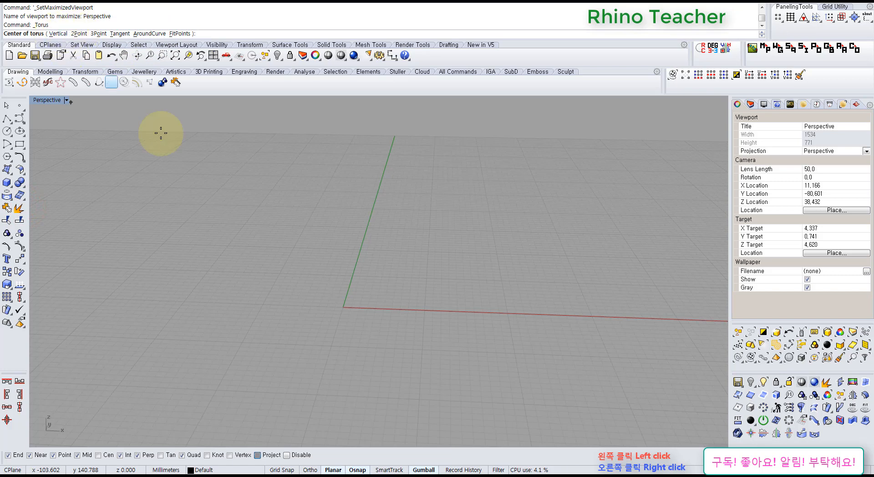
pyautogui.moveTo(222, 181); pyautogui.dragTo(224, 215, button='right')
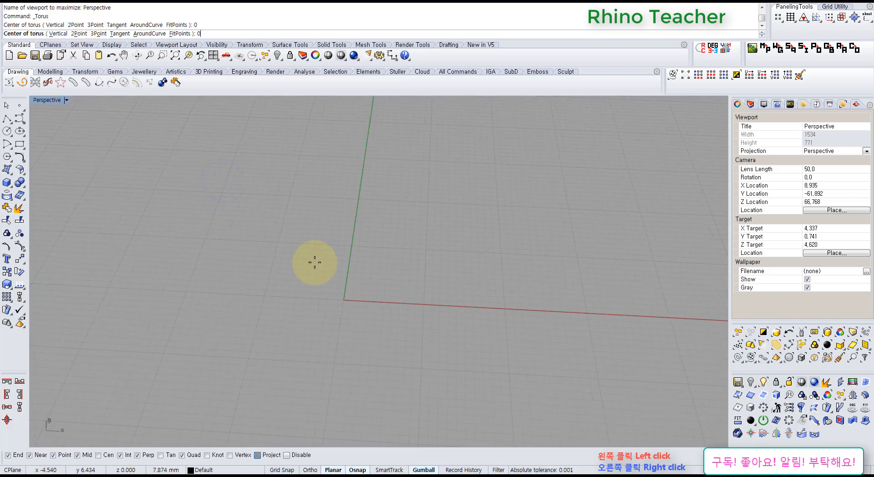
pyautogui.click(60, 33)
pyautogui.scroll(3, 328, 241)
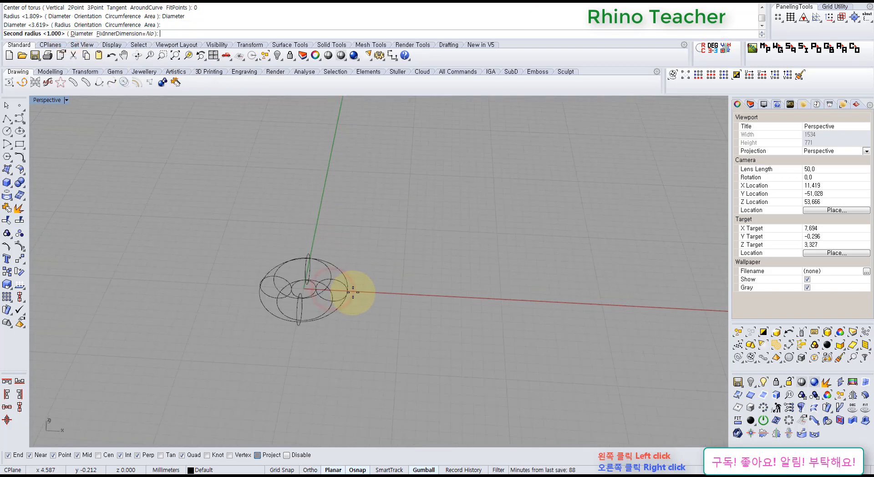
# Set FixInnerDimension to Yes and pick the torus's second radius in the Top view to complete it.
pyautogui.click(124, 33)
pyautogui.hotkey('ctrl', 'F1')
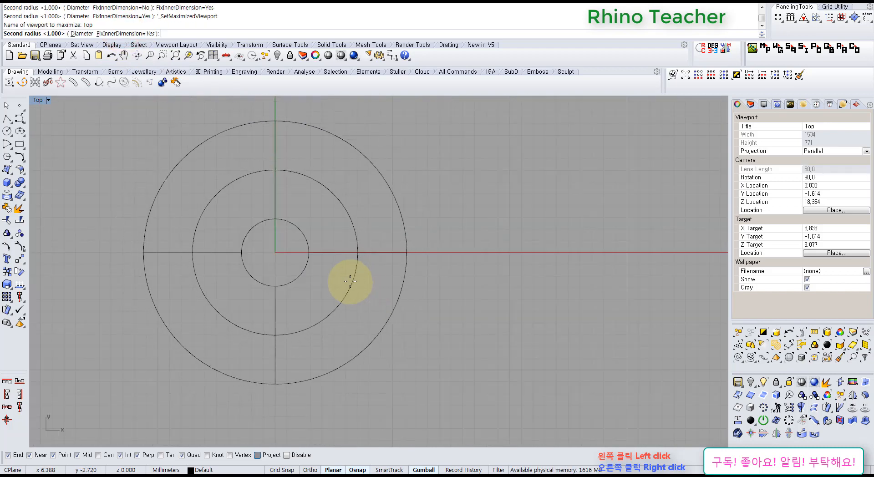
pyautogui.click(352, 254)
pyautogui.scroll(-8, 396, 241)
pyautogui.moveTo(437, 229); pyautogui.dragTo(309, 298, button='right')
pyautogui.click(359, 291)
# Show only the flat moon relief and its base plane from the hidden objects, beside the torus in Perspective.
pyautogui.hotkey('ctrl', 'F4')
pyautogui.moveTo(336, 350); pyautogui.dragTo(344, 387, button='right')
pyautogui.scroll(-9, 377, 324)
pyautogui.keyDown('shift'); pyautogui.moveTo(377, 323); pyautogui.dragTo(361, 325, button='right'); pyautogui.keyUp('shift')
pyautogui.scroll(5, 233, 293)
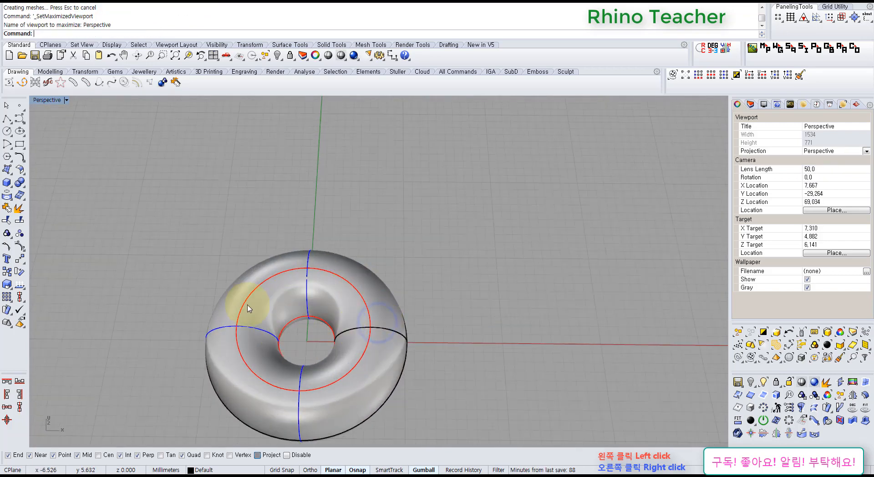
pyautogui.scroll(-2, 473, 277)
pyautogui.middleClick(470, 242)
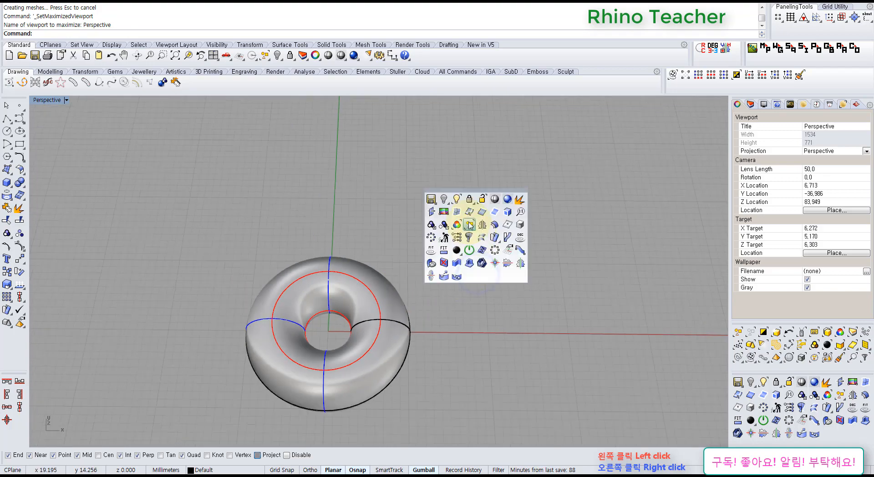
pyautogui.click(456, 198)
pyautogui.moveTo(539, 299); pyautogui.dragTo(431, 369)
pyautogui.rightClick(436, 348)
pyautogui.moveTo(384, 340); pyautogui.dragTo(365, 262, button='right')
pyautogui.keyDown('shift'); pyautogui.moveTo(417, 337); pyautogui.dragTo(403, 239, button='right'); pyautogui.keyUp('shift')
pyautogui.moveTo(403, 240); pyautogui.dragTo(429, 321, button='right')
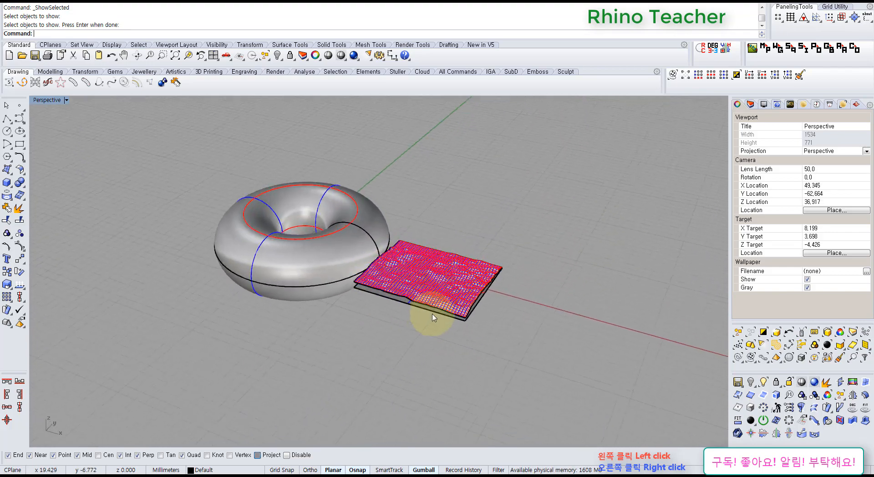
# Try flipping the base plane's normal with the Dir command, then undo the flip.
pyautogui.scroll(3, 427, 308)
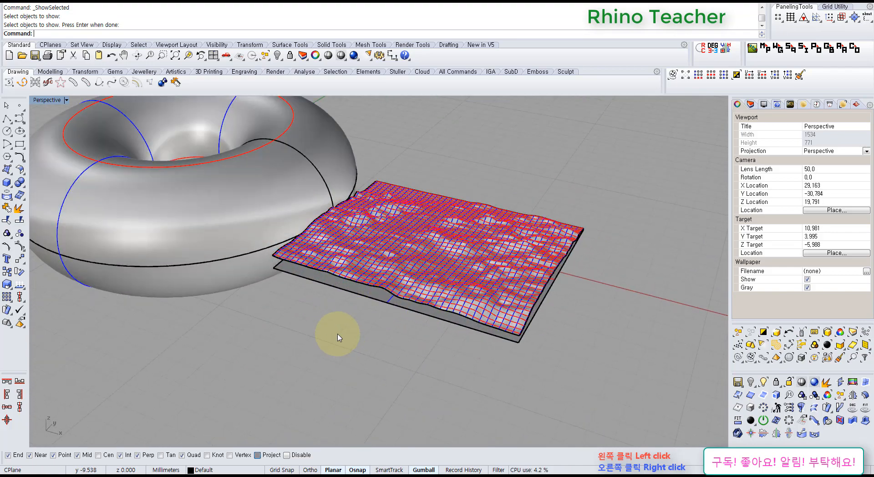
pyautogui.moveTo(304, 310)
pyautogui.mouseDown(button='right')
pyautogui.moveTo(329, 356)
pyautogui.moveTo(390, 357)
pyautogui.mouseUp(button='right')
pyautogui.scroll(-8, 332, 341)
pyautogui.scroll(6, 342, 367)
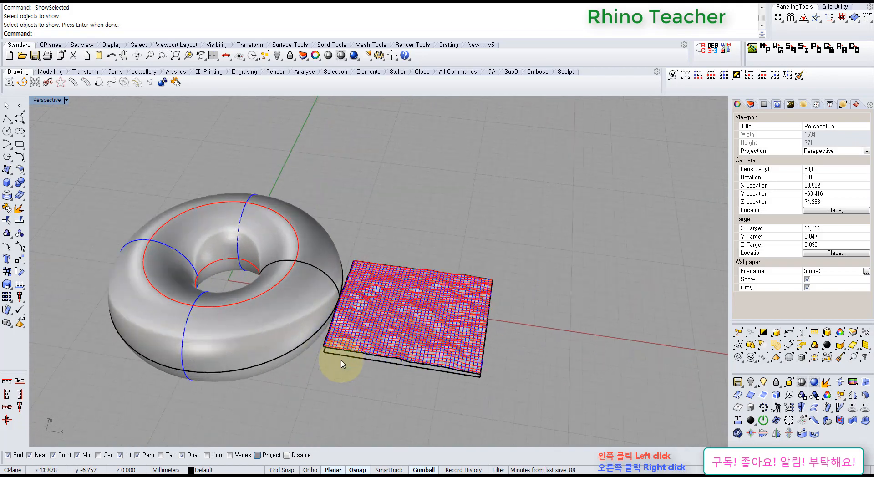
pyautogui.click(352, 354)
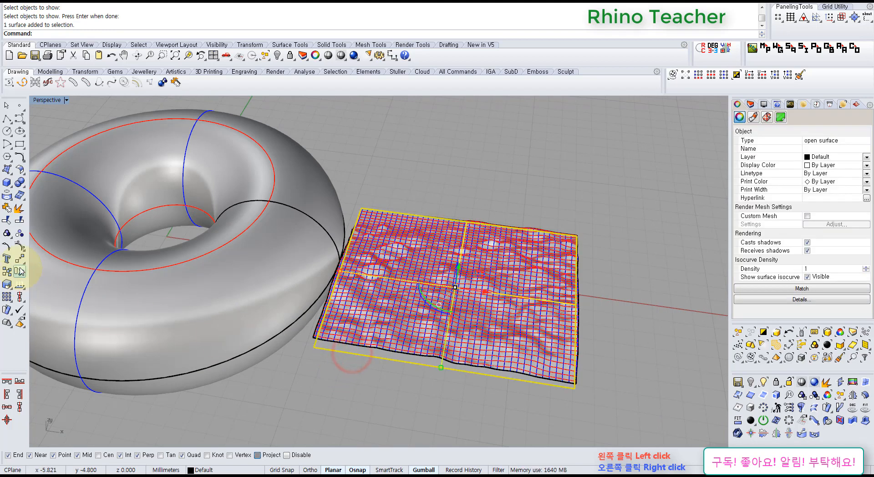
pyautogui.click(20, 285)
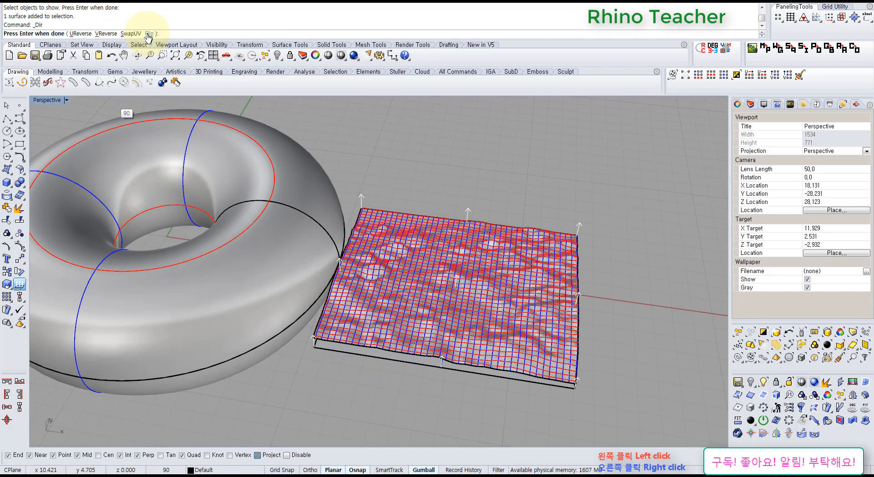
pyautogui.press('Return')
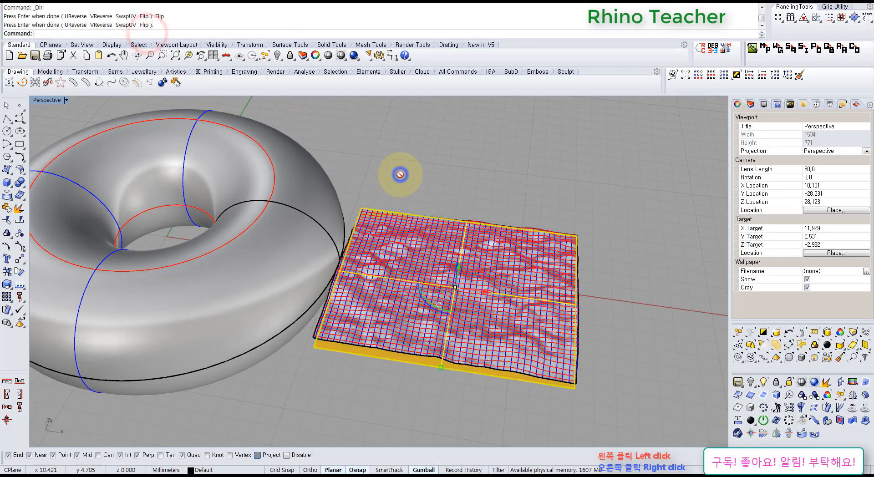
pyautogui.hotkey('ctrl', 'z')
# Try swapping the base plane's U and V directions with the Dir command, then undo the swap.
pyautogui.click(351, 351)
pyautogui.rightClick(351, 350)
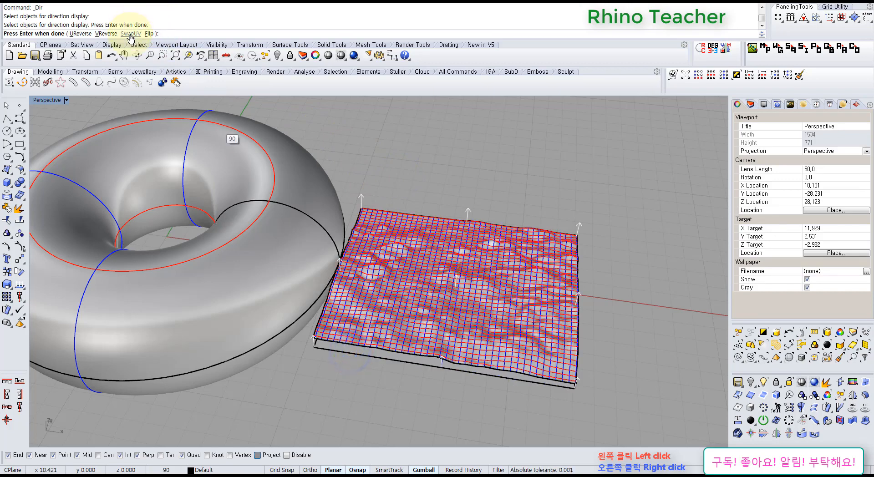
pyautogui.rightClick(399, 130)
pyautogui.click(419, 130)
pyautogui.moveTo(488, 248); pyautogui.dragTo(454, 249, button='right')
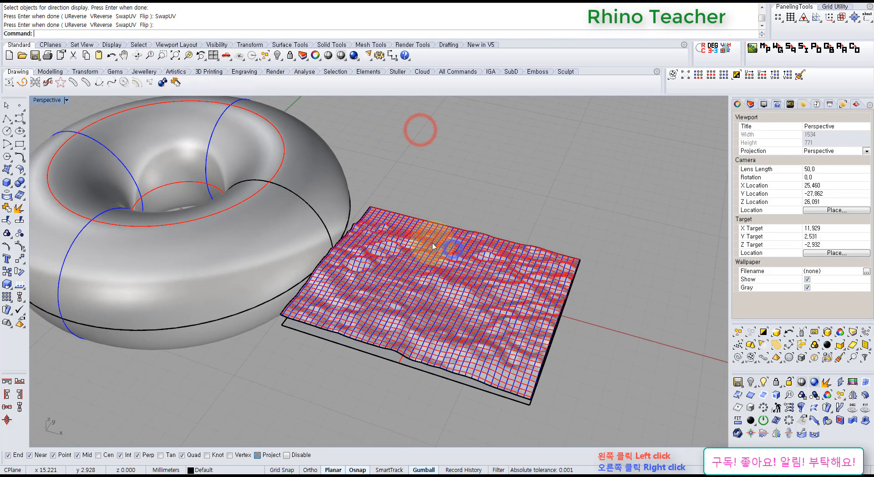
pyautogui.scroll(-6, 434, 246)
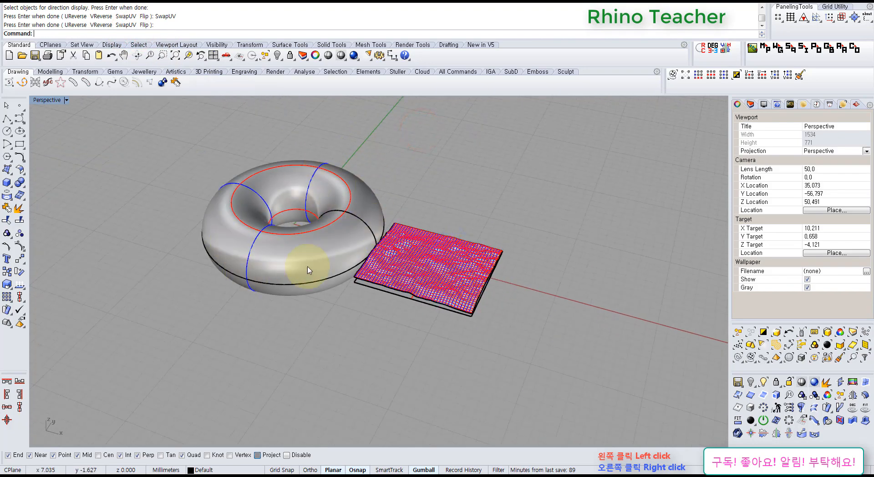
pyautogui.moveTo(383, 233); pyautogui.dragTo(453, 284, button='right')
pyautogui.scroll(6, 386, 316)
pyautogui.hotkey('ctrl', 'z')
pyautogui.scroll(-3, 483, 298)
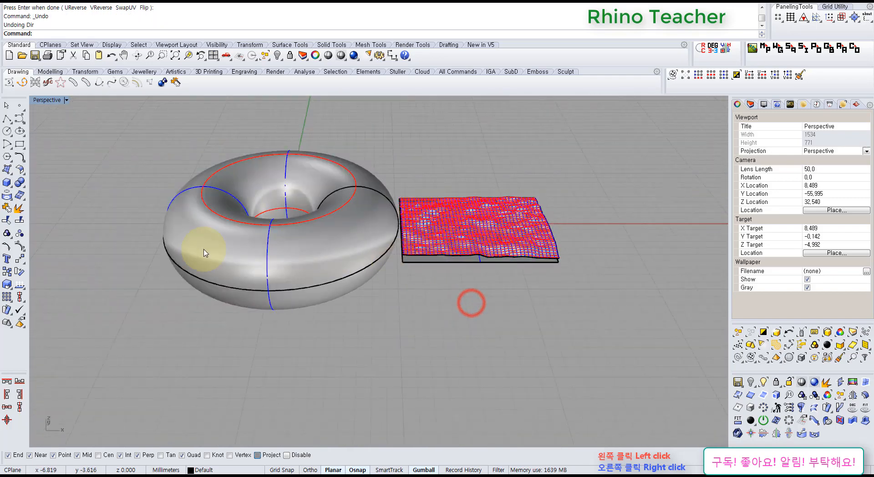
# Rotate the flat relief and its base plane together by a quarter turn in the ground plane.
pyautogui.moveTo(397, 237); pyautogui.dragTo(555, 389, button='right')
pyautogui.moveTo(556, 365); pyautogui.dragTo(355, 296)
pyautogui.moveTo(356, 300); pyautogui.dragTo(420, 320, button='right')
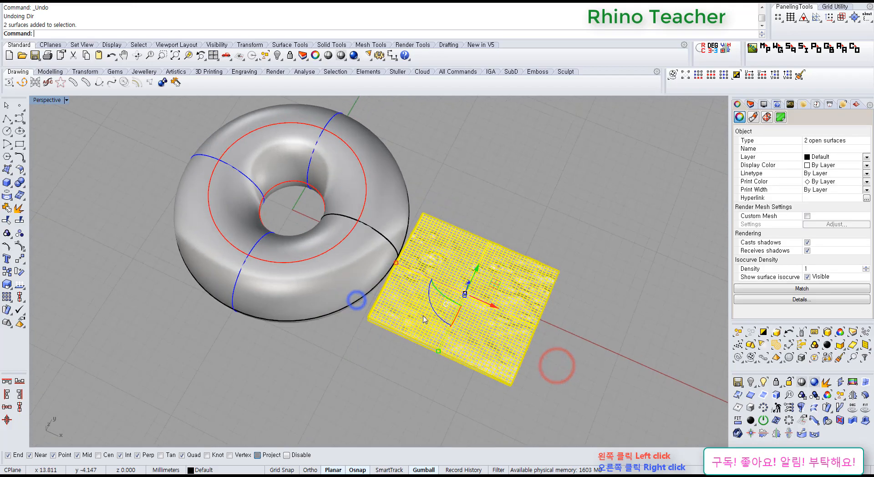
pyautogui.keyDown('shift'); pyautogui.moveTo(435, 317); pyautogui.dragTo(526, 326); pyautogui.keyUp('shift')
pyautogui.click(631, 317)
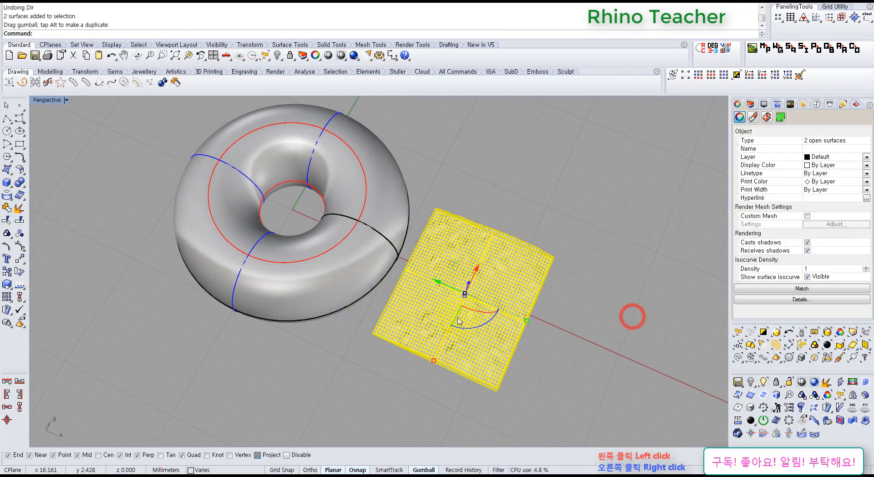
pyautogui.click(581, 240)
# Try Flow along Surface on the relief, matching the base plane's near corner to the full-size torus near its seam.
pyautogui.keyDown('shift'); pyautogui.moveTo(550, 269); pyautogui.dragTo(466, 292, button='right'); pyautogui.keyUp('shift')
pyautogui.moveTo(315, 337); pyautogui.dragTo(320, 303, button='right')
pyautogui.scroll(4, 337, 306)
pyautogui.moveTo(357, 336); pyautogui.dragTo(367, 337, button='right')
pyautogui.scroll(-4, 392, 325)
pyautogui.scroll(3, 394, 325)
pyautogui.click(449, 301)
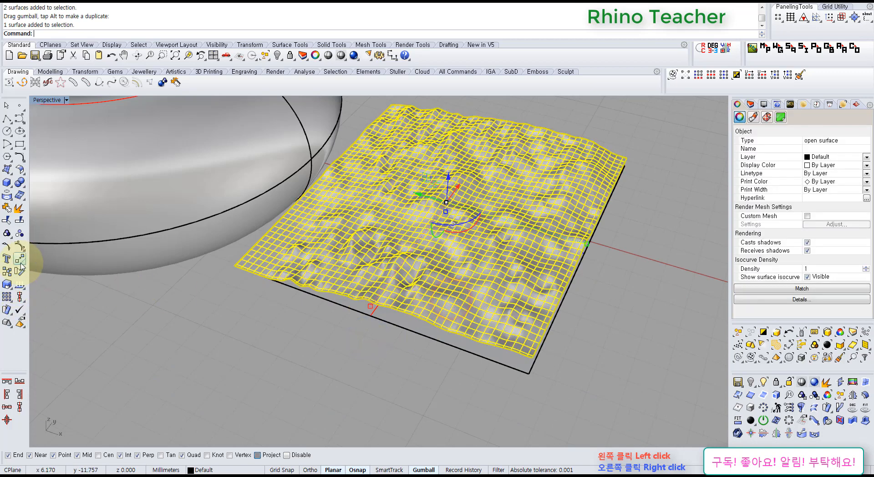
pyautogui.click(21, 263)
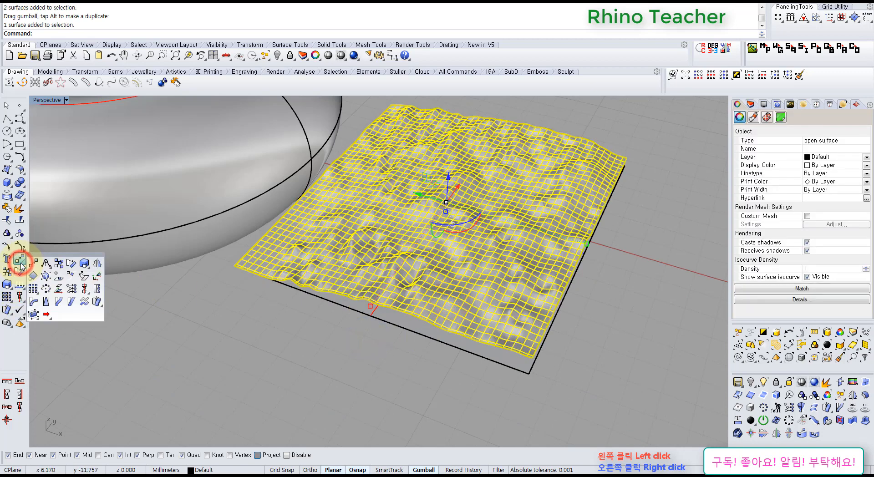
pyautogui.click(97, 303)
pyautogui.click(522, 367)
pyautogui.scroll(-6, 387, 242)
pyautogui.keyDown('shift'); pyautogui.moveTo(362, 111); pyautogui.dragTo(360, 200, button='right'); pyautogui.keyUp('shift')
pyautogui.scroll(10, 339, 266)
pyautogui.click(316, 332)
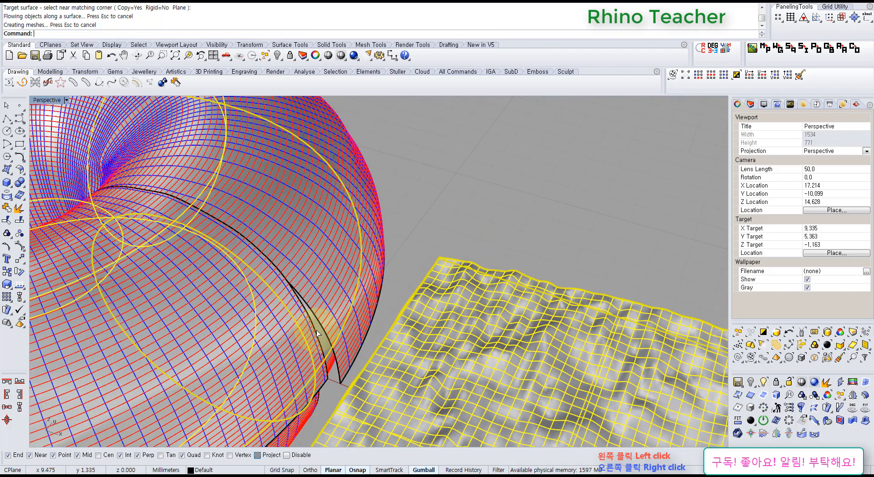
# Examine the relief wrapped around the full-size torus from several sides and close up.
pyautogui.moveTo(362, 296); pyautogui.dragTo(352, 343, button='right')
pyautogui.scroll(-5, 352, 343)
pyautogui.moveTo(236, 385); pyautogui.dragTo(261, 228, button='right')
pyautogui.scroll(-7, 288, 309)
pyautogui.scroll(4, 291, 353)
pyautogui.scroll(6, 260, 229)
pyautogui.moveTo(339, 276); pyautogui.dragTo(253, 335, button='right')
pyautogui.scroll(5, 423, 312)
pyautogui.moveTo(423, 311); pyautogui.dragTo(348, 375, button='right')
# Undo the flow of the relief onto the full-size torus.
pyautogui.press('Escape')
pyautogui.click(394, 328)
pyautogui.hotkey('ctrl', 'z')
# Scale the torus down uniformly about its centre in the Top view to a little over a third of its size.
pyautogui.click(340, 340)
pyautogui.scroll(-5, 337, 336)
pyautogui.hotkey('ctrl', 'F1')
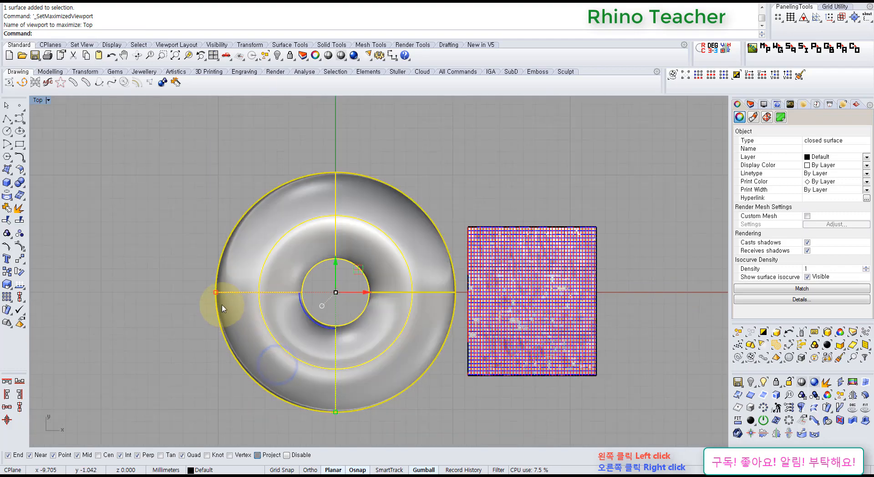
pyautogui.moveTo(215, 295); pyautogui.dragTo(290, 305)
pyautogui.hotkey('ctrl', 'F3')
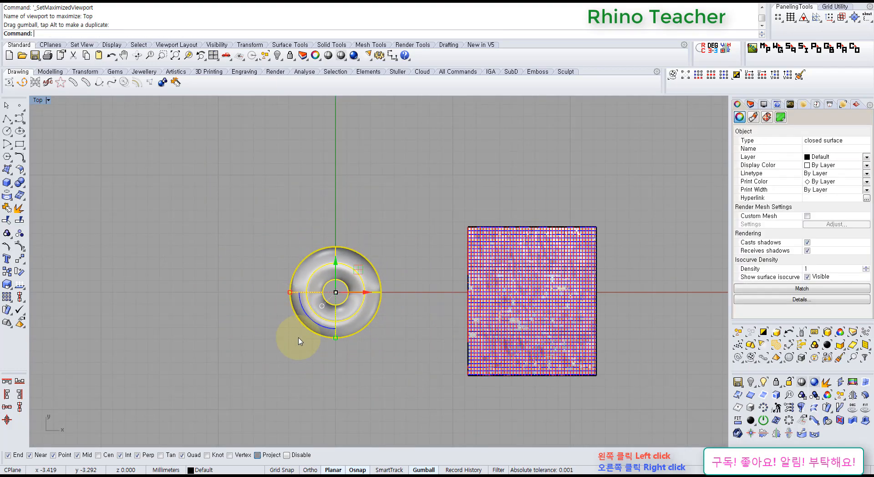
pyautogui.press('Escape')
# Flow the relief along the reduced torus, matching the base plane's near corner to the torus near its seam.
pyautogui.moveTo(353, 366)
pyautogui.mouseDown(button='right')
pyautogui.moveTo(384, 269)
pyautogui.moveTo(381, 288)
pyautogui.mouseUp(button='right')
pyautogui.moveTo(430, 259)
pyautogui.mouseDown(button='right')
pyautogui.moveTo(478, 337)
pyautogui.moveTo(369, 348)
pyautogui.moveTo(343, 381)
pyautogui.mouseUp(button='right')
pyautogui.click(490, 342)
pyautogui.moveTo(343, 380)
pyautogui.keyDown('shift'); pyautogui.mouseDown(button='right')
pyautogui.moveTo(339, 308)
pyautogui.moveTo(329, 290)
pyautogui.mouseUp(button='right'); pyautogui.keyUp('shift')
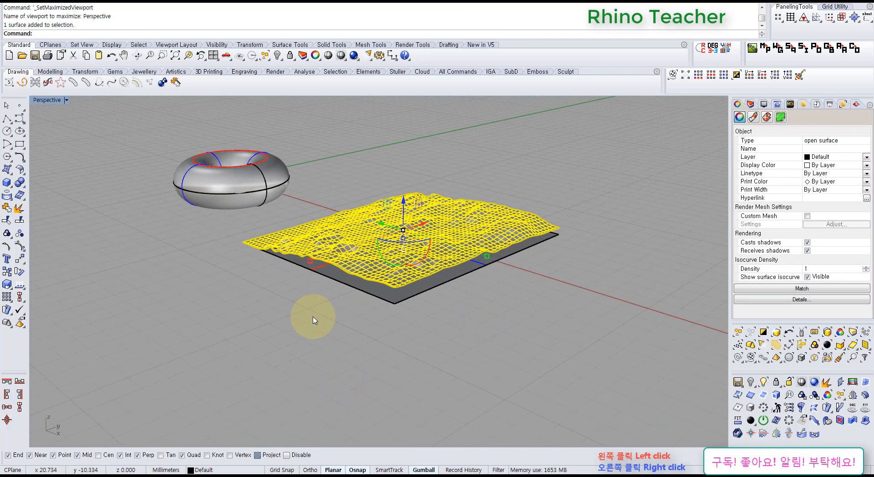
pyautogui.moveTo(378, 262); pyautogui.dragTo(185, 201, button='right')
pyautogui.moveTo(435, 168)
pyautogui.mouseDown(button='right')
pyautogui.moveTo(473, 191)
pyautogui.moveTo(565, 205)
pyautogui.moveTo(548, 187)
pyautogui.mouseUp(button='right')
pyautogui.moveTo(539, 202)
pyautogui.keyDown('shift'); pyautogui.mouseDown(button='right')
pyautogui.moveTo(491, 206)
pyautogui.moveTo(413, 241)
pyautogui.mouseUp(button='right'); pyautogui.keyUp('shift')
pyautogui.scroll(-4, 479, 221)
pyautogui.scroll(5, 413, 243)
pyautogui.scroll(-4, 357, 207)
pyautogui.moveTo(360, 197)
pyautogui.mouseDown(button='right')
pyautogui.moveTo(359, 227)
pyautogui.moveTo(340, 233)
pyautogui.mouseUp(button='right')
pyautogui.moveTo(336, 205)
pyautogui.mouseDown(button='right')
pyautogui.moveTo(342, 293)
pyautogui.moveTo(326, 254)
pyautogui.mouseUp(button='right')
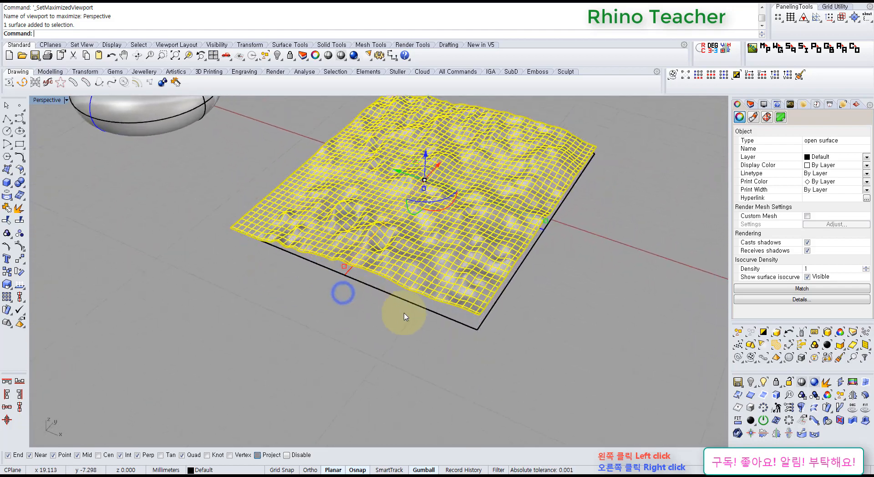
pyautogui.moveTo(382, 298); pyautogui.dragTo(368, 301, button='right')
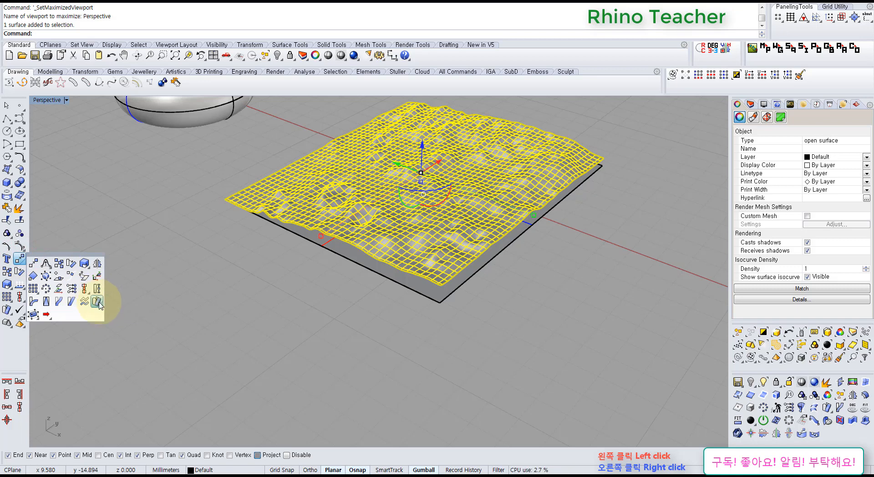
pyautogui.click(96, 301)
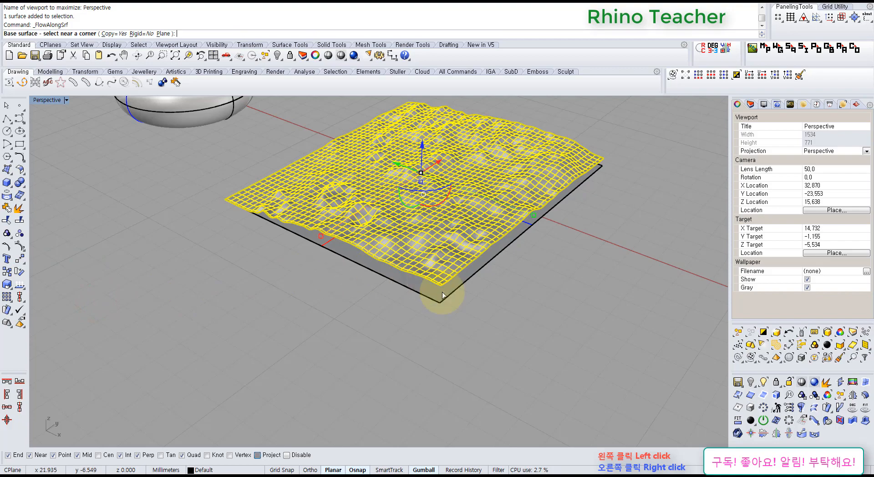
pyautogui.scroll(5, 443, 295)
pyautogui.click(454, 296)
pyautogui.scroll(-8, 428, 273)
pyautogui.scroll(3, 342, 276)
pyautogui.scroll(3, 373, 250)
pyautogui.scroll(4, 353, 259)
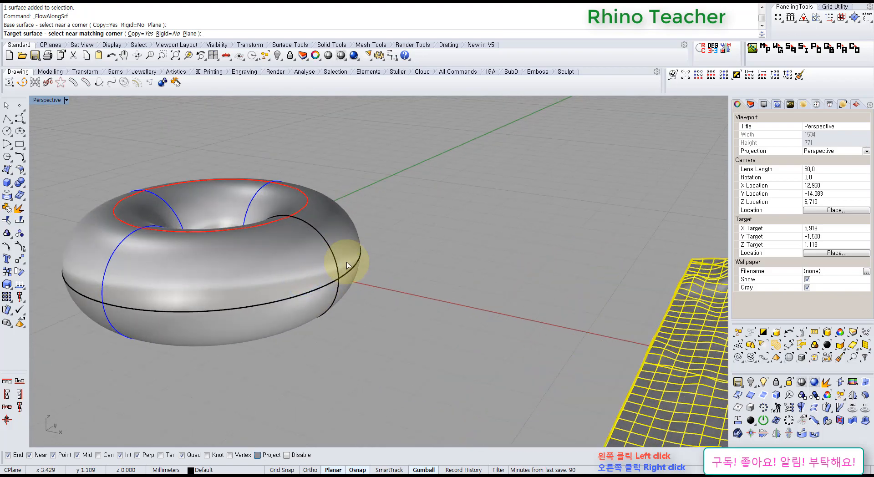
pyautogui.click(345, 261)
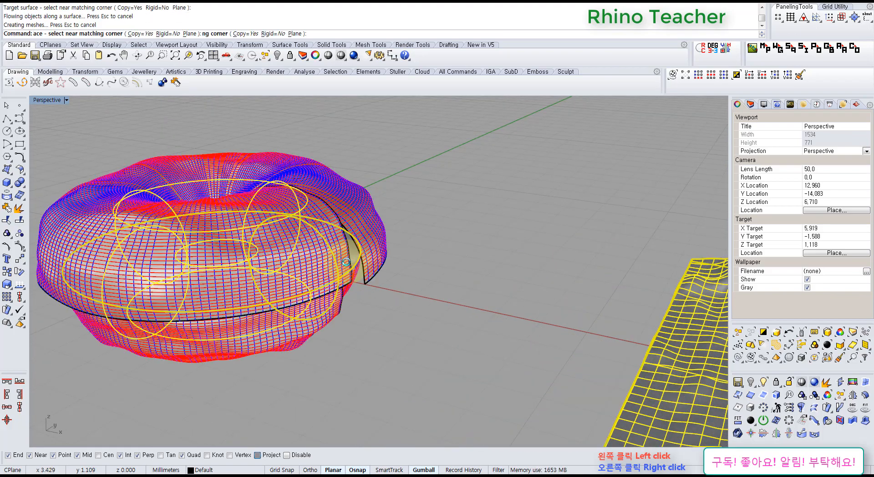
# Delete the original smooth torus inside the wrapped relief.
pyautogui.moveTo(374, 255); pyautogui.dragTo(403, 337, button='right')
pyautogui.keyDown('shift'); pyautogui.moveTo(297, 298); pyautogui.dragTo(487, 229, button='right'); pyautogui.keyUp('shift')
pyautogui.moveTo(474, 321); pyautogui.dragTo(422, 318, button='right')
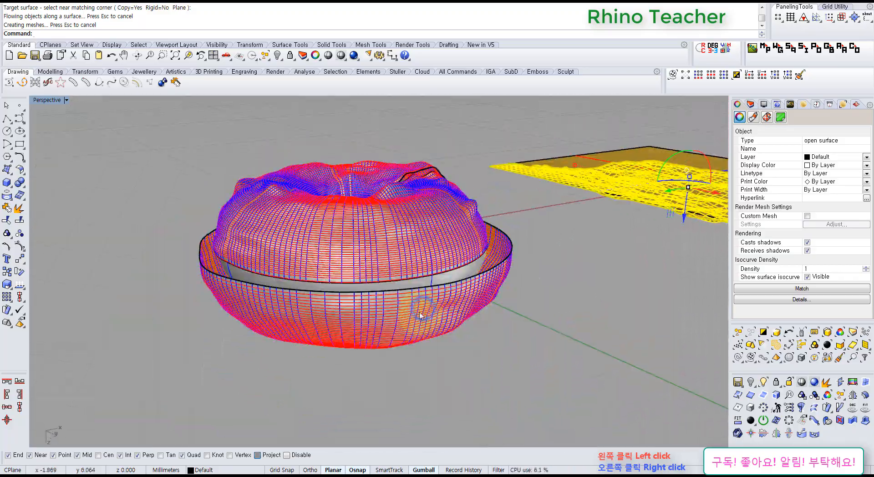
pyautogui.scroll(3, 422, 318)
pyautogui.click(489, 241)
pyautogui.scroll(-3, 487, 255)
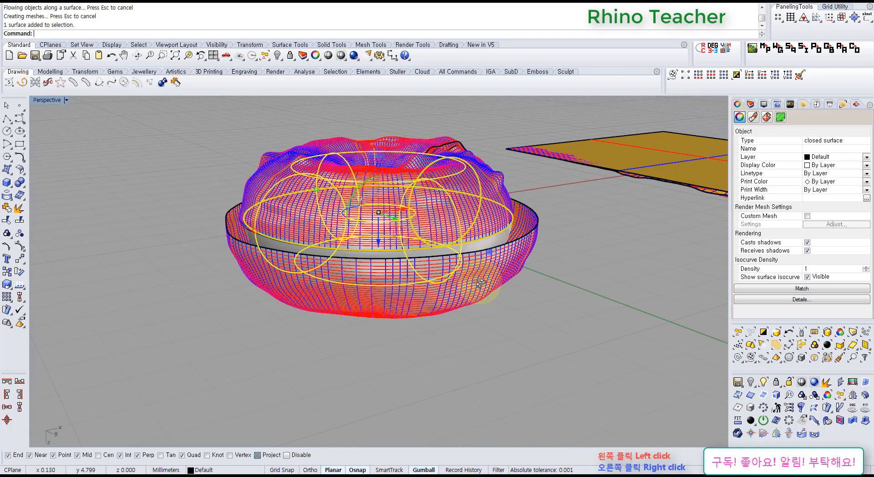
pyautogui.press('Delete')
# Shade the Perspective view and examine the wrapped torus relief beside the flat relief.
pyautogui.moveTo(473, 273); pyautogui.dragTo(428, 252, button='right')
pyautogui.click(328, 55)
pyautogui.moveTo(432, 342)
pyautogui.mouseDown(button='right')
pyautogui.moveTo(351, 331)
pyautogui.moveTo(418, 273)
pyautogui.moveTo(556, 276)
pyautogui.moveTo(526, 366)
pyautogui.moveTo(511, 295)
pyautogui.moveTo(366, 125)
pyautogui.moveTo(347, 413)
pyautogui.moveTo(391, 296)
pyautogui.moveTo(376, 311)
pyautogui.moveTo(425, 317)
pyautogui.moveTo(374, 273)
pyautogui.moveTo(400, 198)
pyautogui.moveTo(329, 277)
pyautogui.moveTo(400, 273)
pyautogui.moveTo(322, 353)
pyautogui.moveTo(381, 312)
pyautogui.mouseUp(button='right')
pyautogui.scroll(-8, 380, 312)
pyautogui.keyDown('shift'); pyautogui.moveTo(415, 287); pyautogui.dragTo(348, 282, button='right'); pyautogui.keyUp('shift')
pyautogui.scroll(-6, 349, 283)
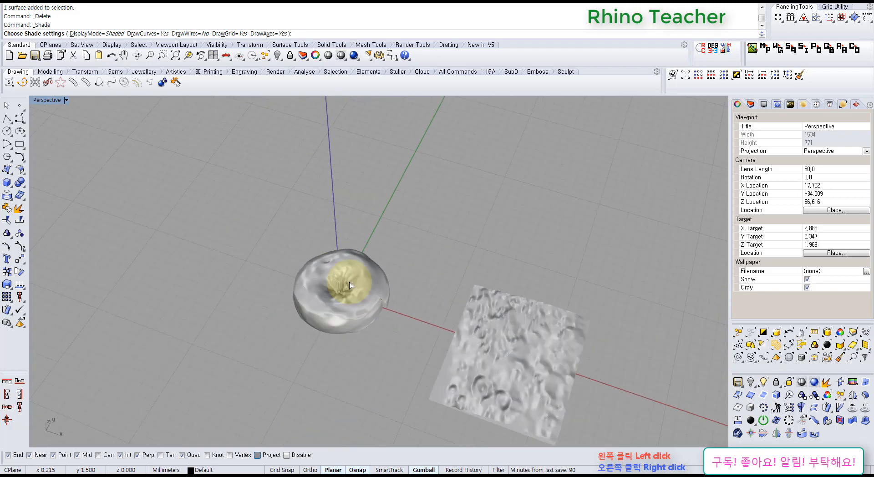
pyautogui.keyDown('shift'); pyautogui.moveTo(421, 340); pyautogui.dragTo(391, 273, button='right'); pyautogui.keyUp('shift')
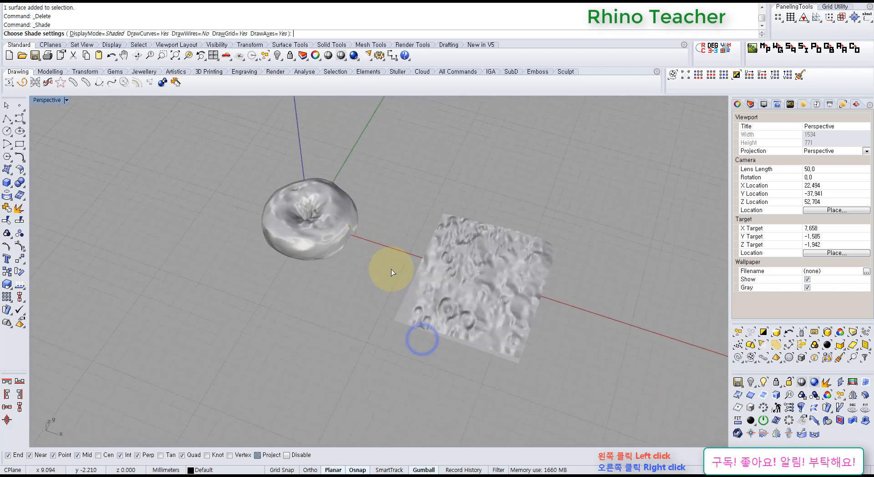